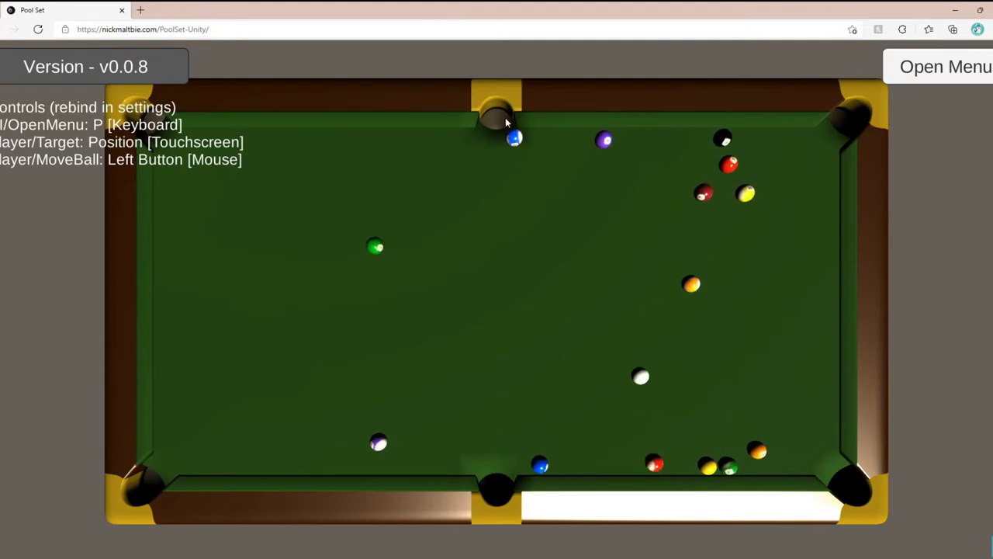
Step: Drop the cue ball into the top middle pocket, then place it back mid-table
click(483, 95)
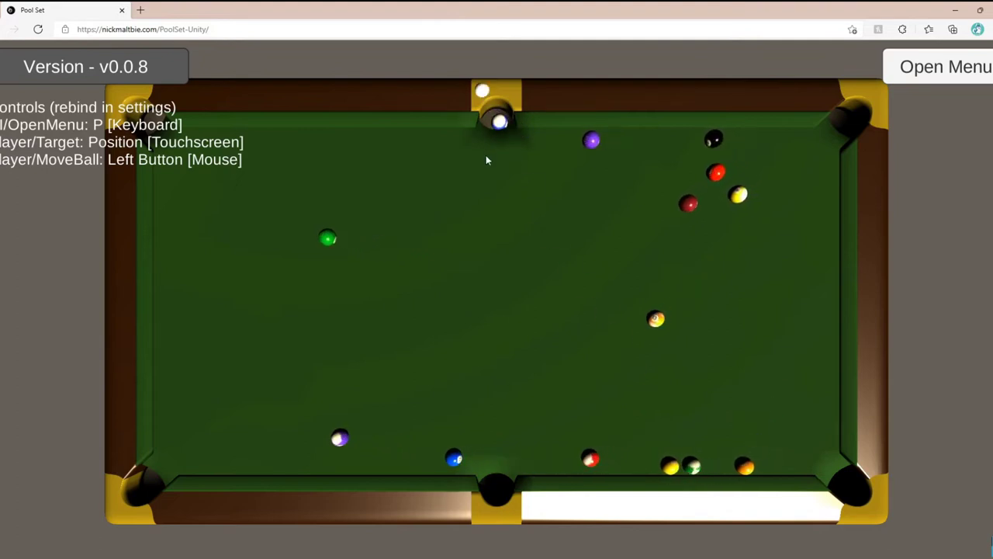
click(528, 241)
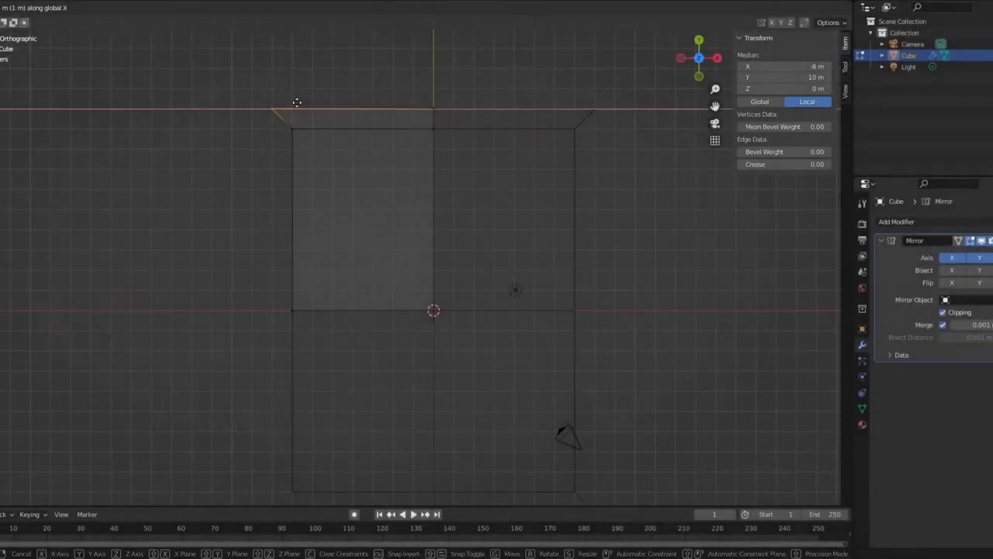
Step: Delete the unwanted edges from the tabletop mesh in Edit Mode
key(c)
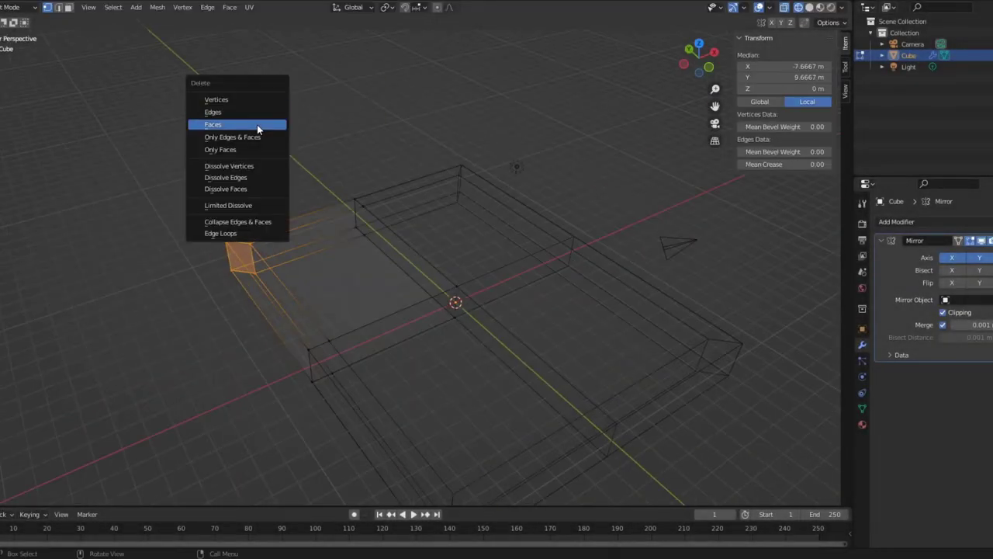
click(233, 126)
click(208, 7)
click(188, 225)
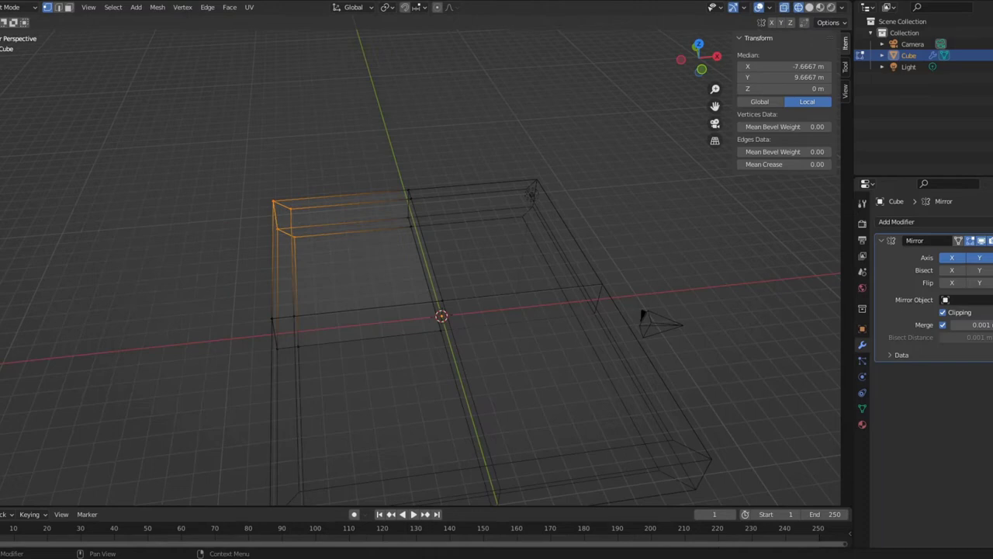
Step: Extrude the outer edge strip straight up along Z to form the rim
click(158, 7)
mouse_move(194, 255)
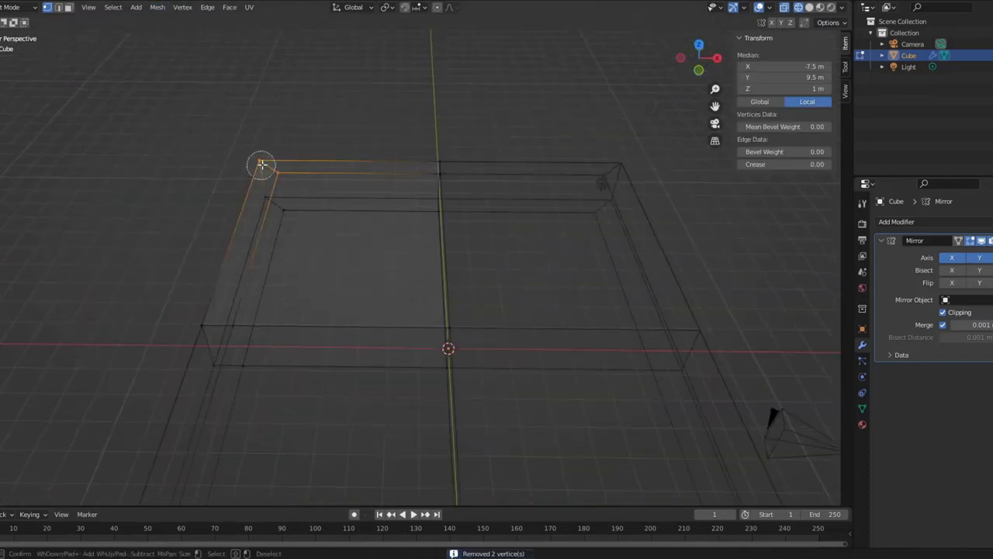
key(e)
key(z)
click(434, 170)
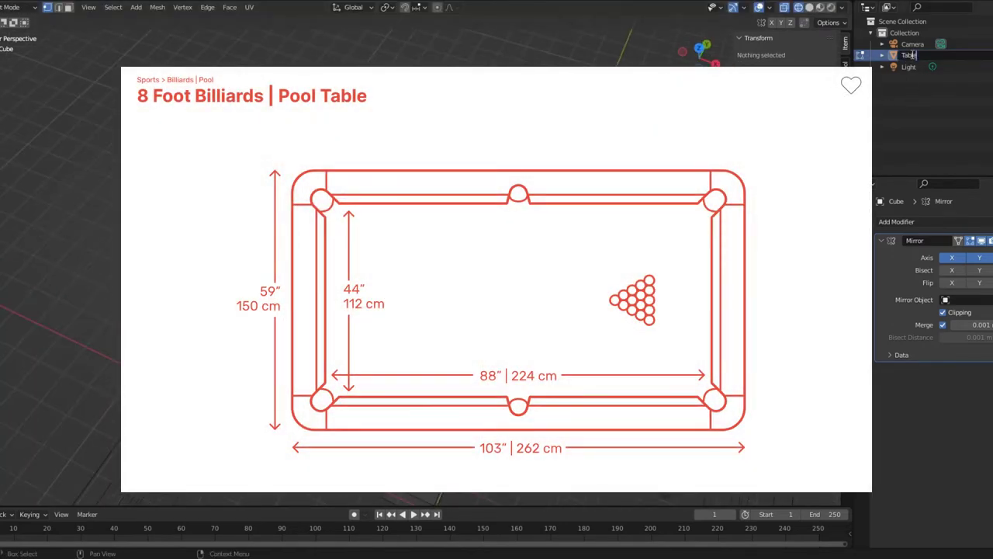
Step: Create a new Cuts collection in the outliner for the pocket cutters
right_click(912, 57)
click(943, 69)
click(954, 90)
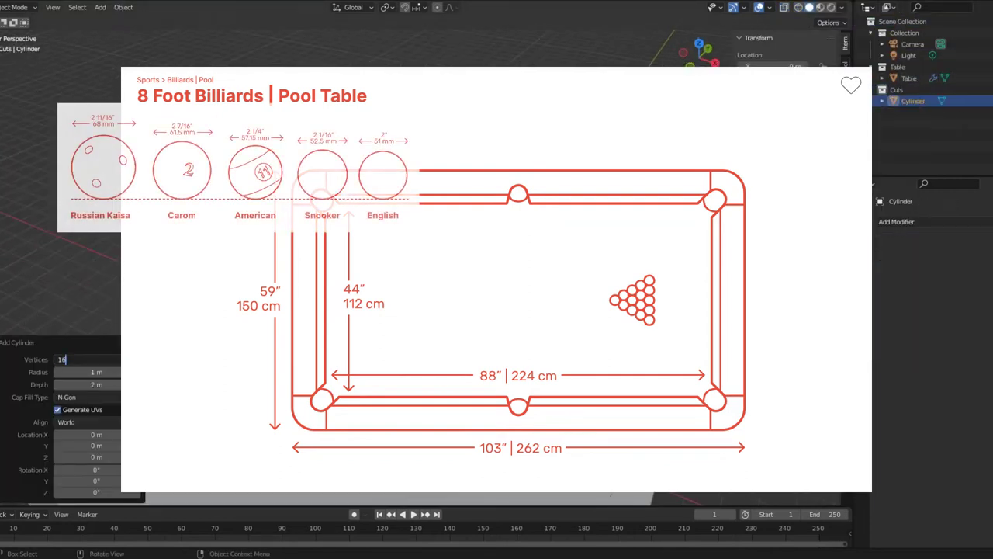
Step: Give the pocket cylinder a depth of 3 and move it -7 along X
click(87, 384)
text(3)
key(Return)
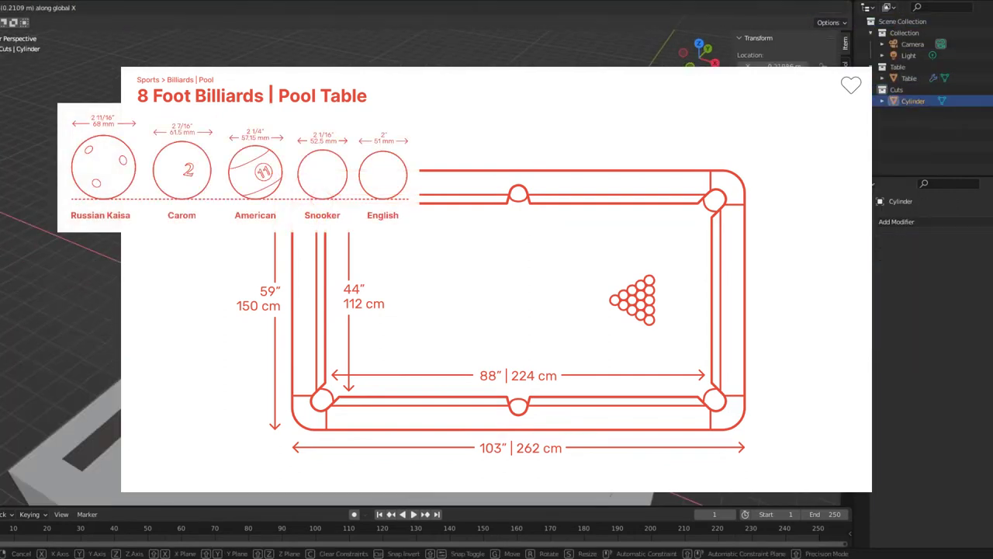
text(gx-7)
key(Return)
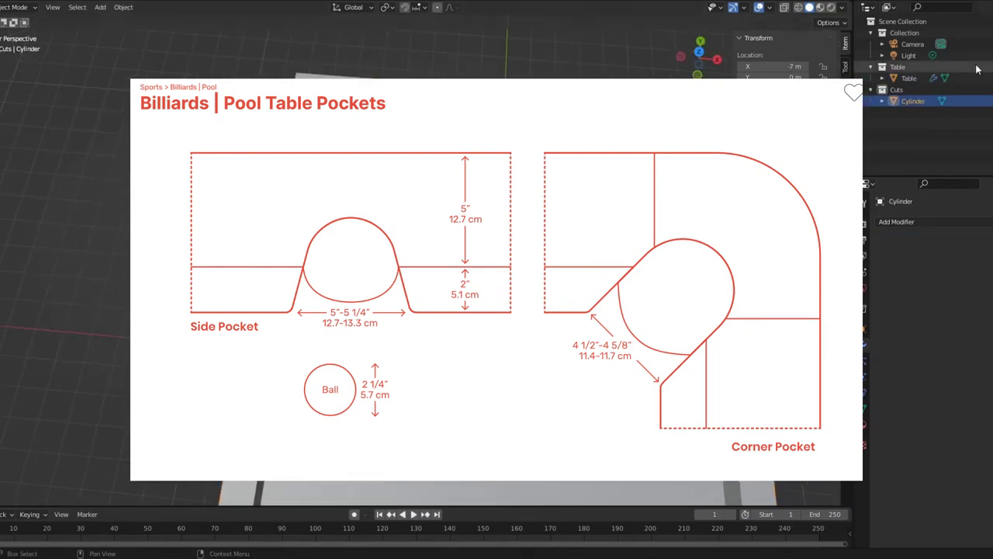
key(Return)
Step: Paste a copy of the pocket cylinder and move it along X into place
key(ctrl+v)
key(g)
key(x)
click(591, 57)
Step: Put a Boolean above Mirror on the Table, using the Cuts collection as operand
click(908, 78)
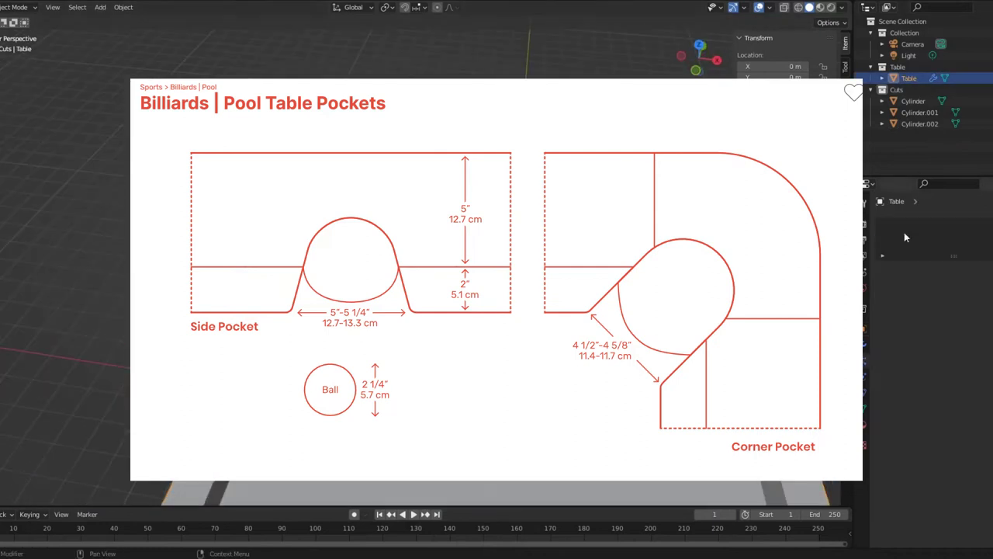
click(881, 241)
drag(900, 256, 900, 236)
click(962, 272)
click(962, 299)
click(968, 286)
click(948, 306)
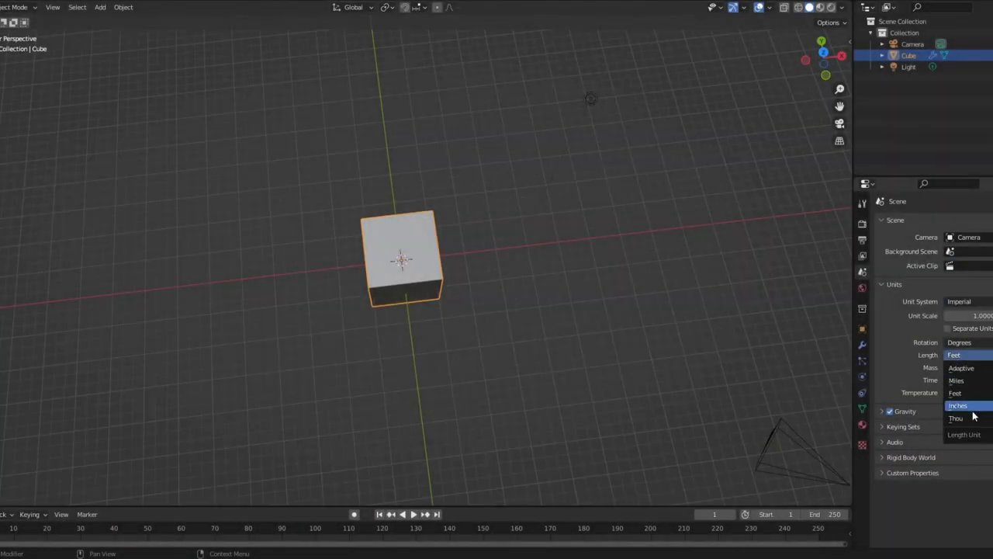
Step: Set the length unit to Inches and rename the cube to Border
click(959, 405)
key(KP_7)
double_click(908, 55)
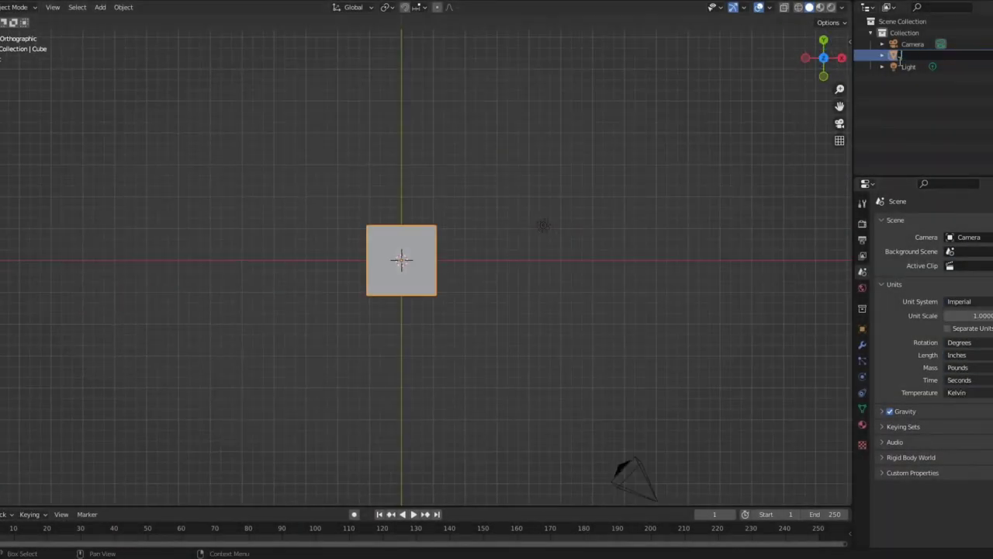
text(Border)
key(Return)
Step: Shrink the Border mesh in Edit Mode and set its corner Y to 14.75 inches
scroll(412, 257, up, 2)
key(Tab)
key(x)
key(Escape)
key(s)
scroll(380, 225, up, 3)
key(n)
key(c)
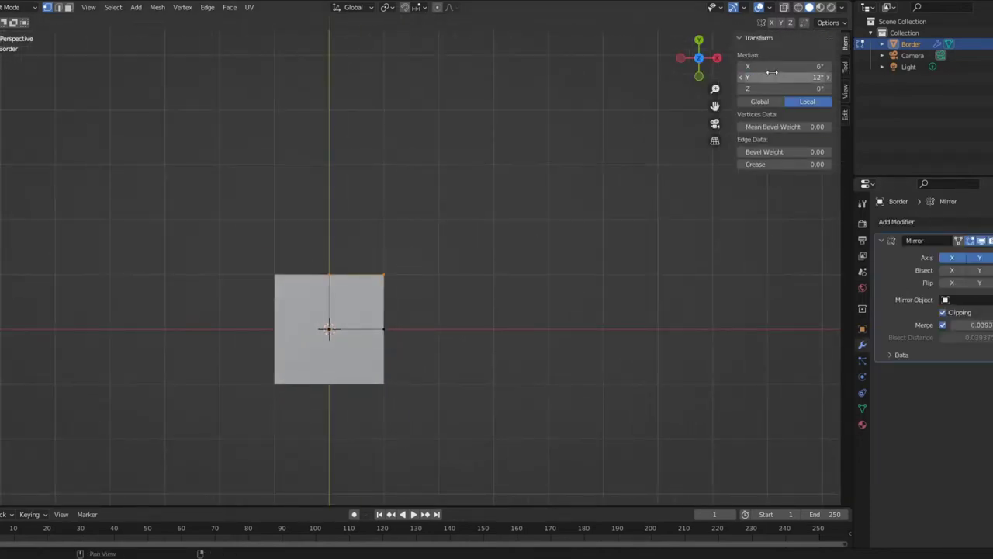
text(/4)
key(Return)
Step: Set the corner vertex X coordinate to 52 inches
key(ctrl+z)
key(ctrl+shift+z)
double_click(783, 66)
text(52)
key(Return)
Step: Add vertical and horizontal loop cuts outlining the rail edges, one at Y half of 59
key(ctrl+r)
click(421, 256)
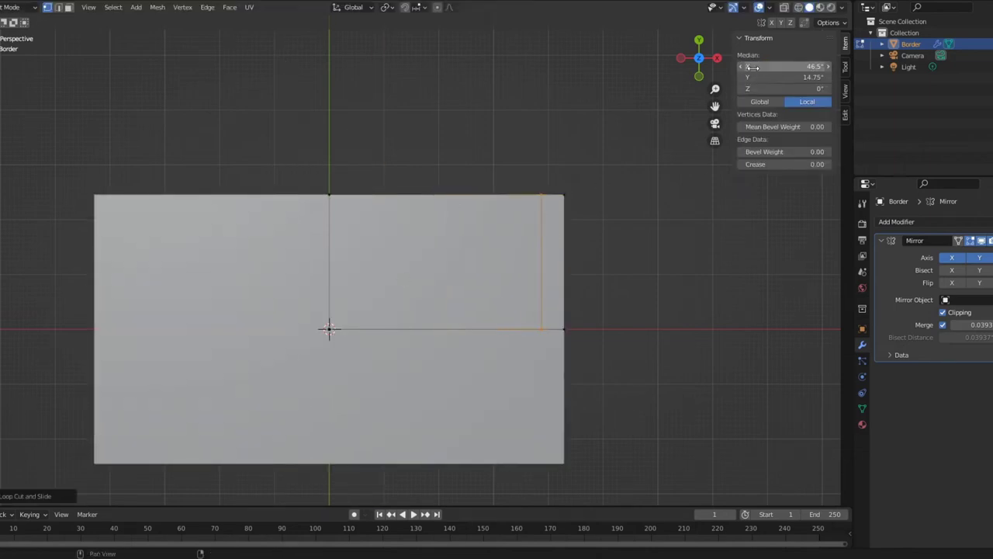
key(alt+a)
scroll(485, 223, up, 2)
click(339, 217)
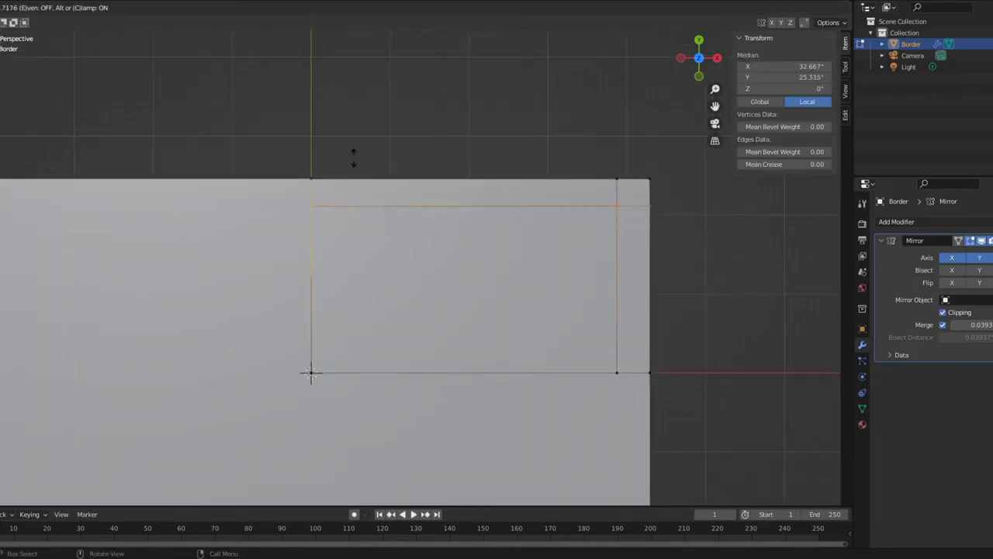
key(Return)
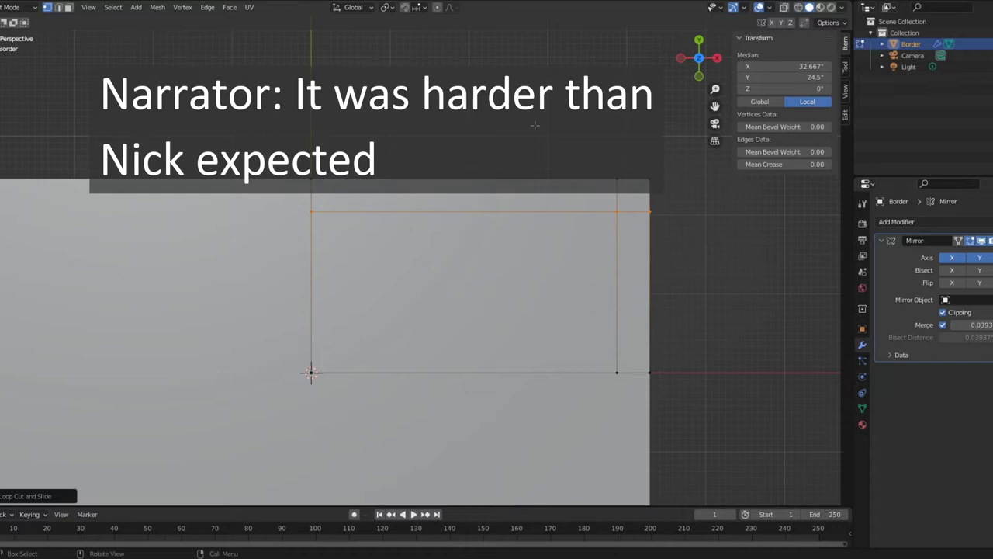
click(328, 209)
click(613, 204)
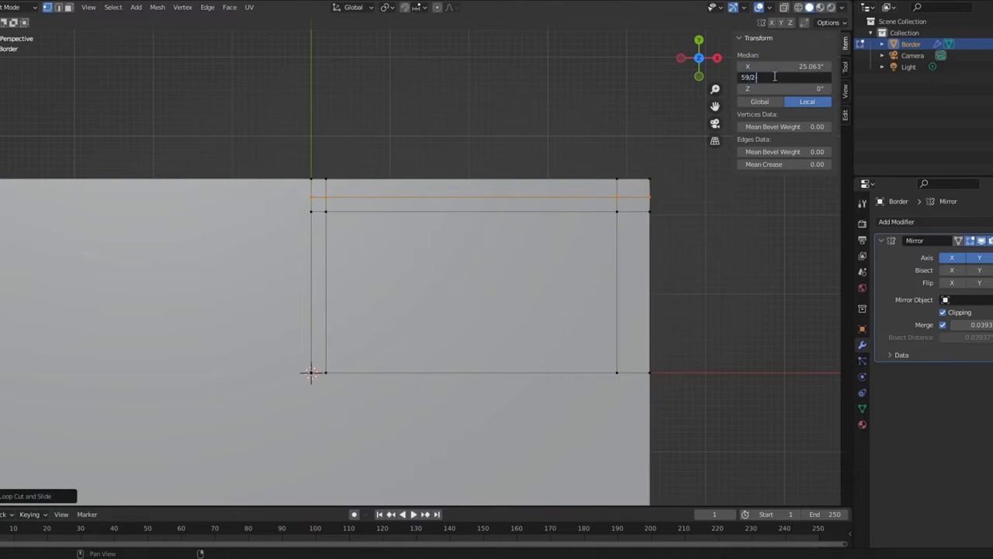
click(616, 217)
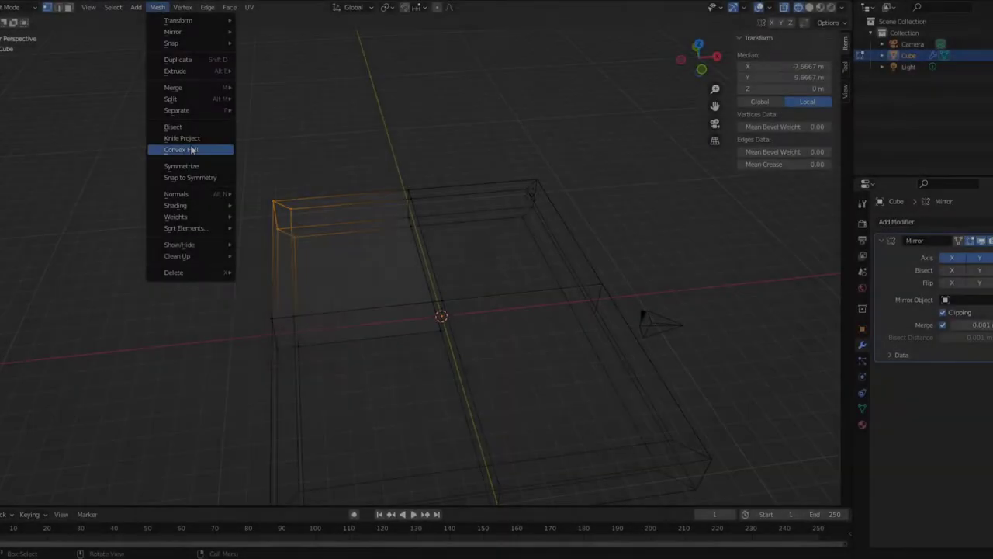
Step: Extrude the L-shaped edge strip upward into the rail and add an edge loop along it
mouse_move(194, 256)
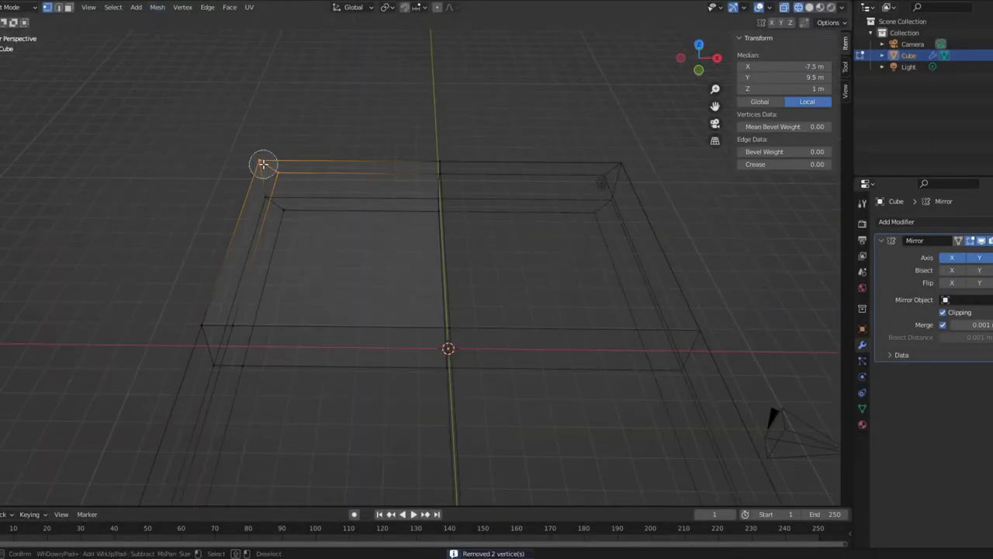
key(e)
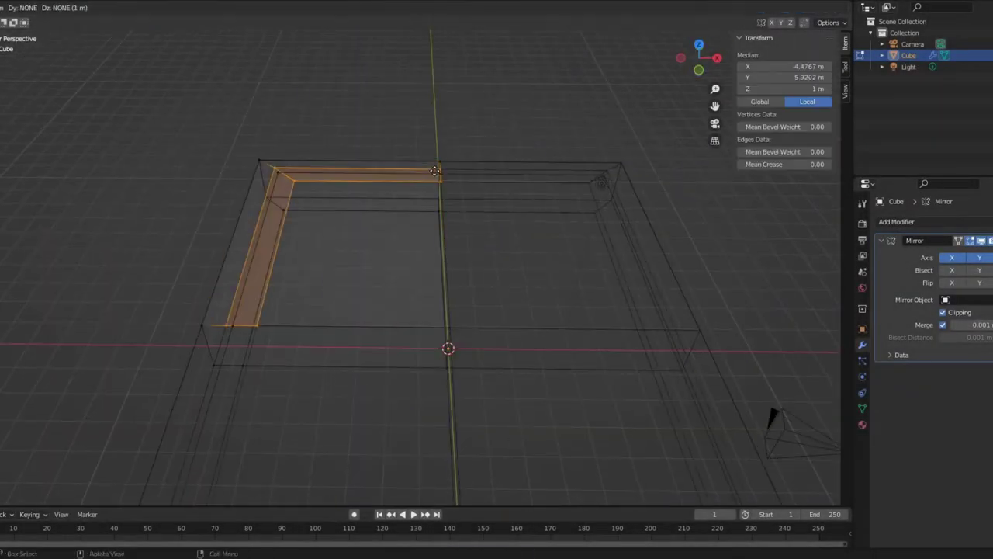
click(435, 171)
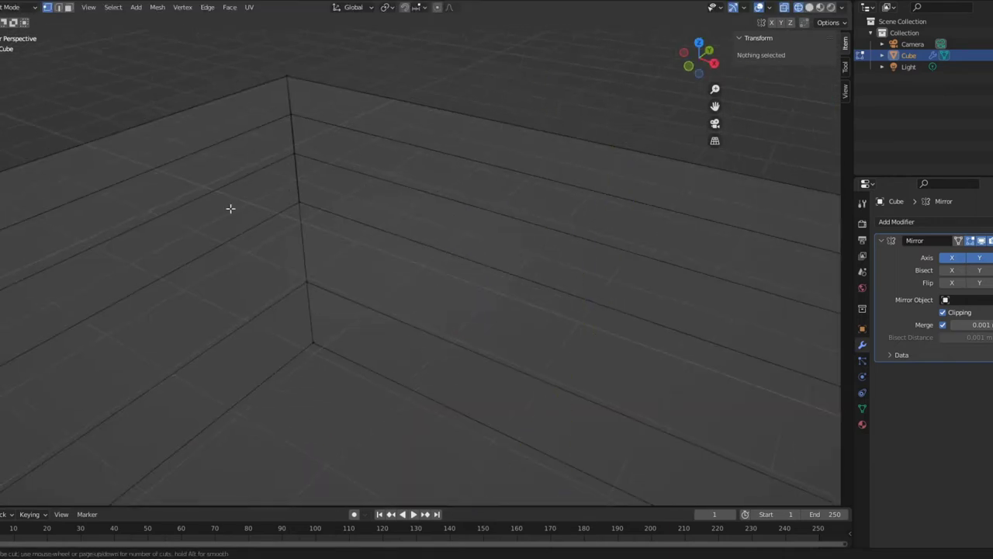
key(ctrl+r)
click(306, 169)
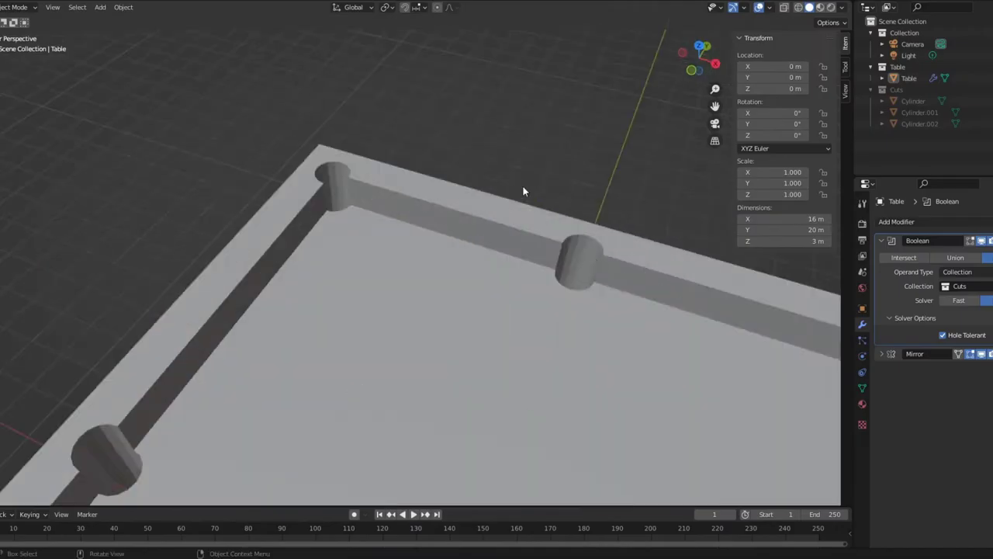
Step: In top wireframe view, move the Cylinder.001 cutter along X and Y into position
mouse_move(523, 186)
middle_down()
mouse_move(504, 259)
mouse_move(601, 256)
mouse_move(461, 238)
mouse_move(416, 207)
mouse_move(580, 176)
mouse_move(448, 246)
middle_up()
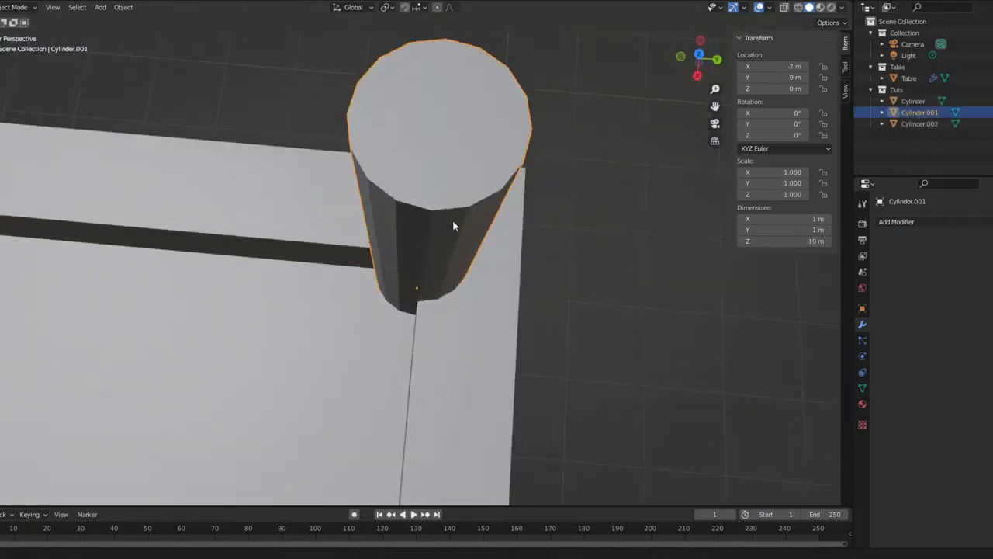
key(g)
key(z)
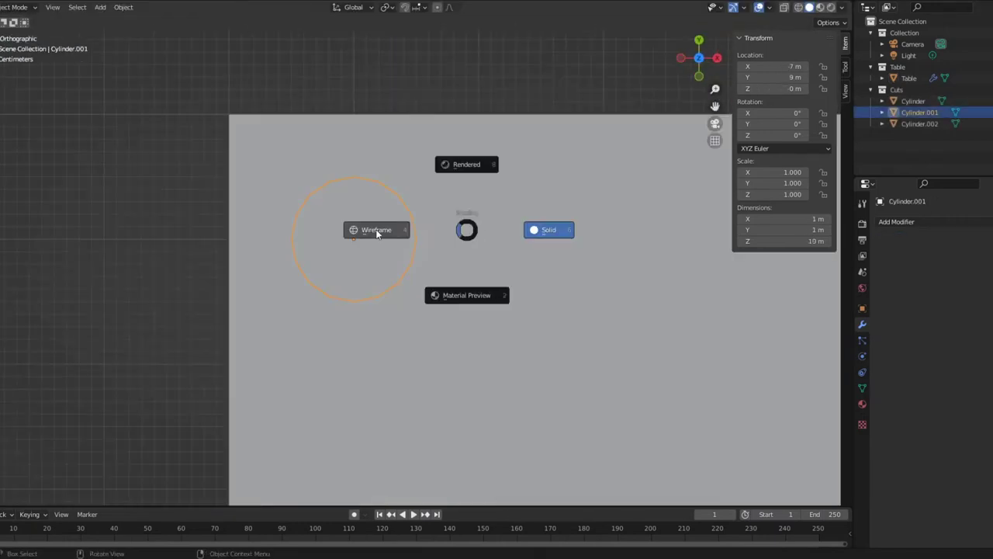
click(377, 231)
key(g)
key(x)
click(392, 245)
key(g)
key(y)
click(392, 243)
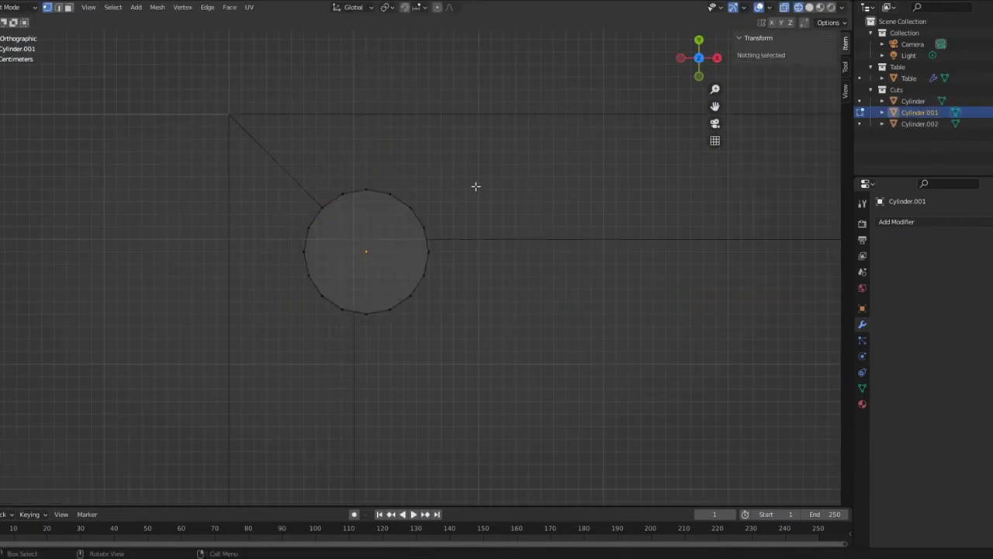
Step: Nudge the cutter's circle 0.1 m along X in Edit Mode, then select a pocket corner vertex
key(Tab)
key(g)
key(x)
click(417, 151)
key(g)
key(y)
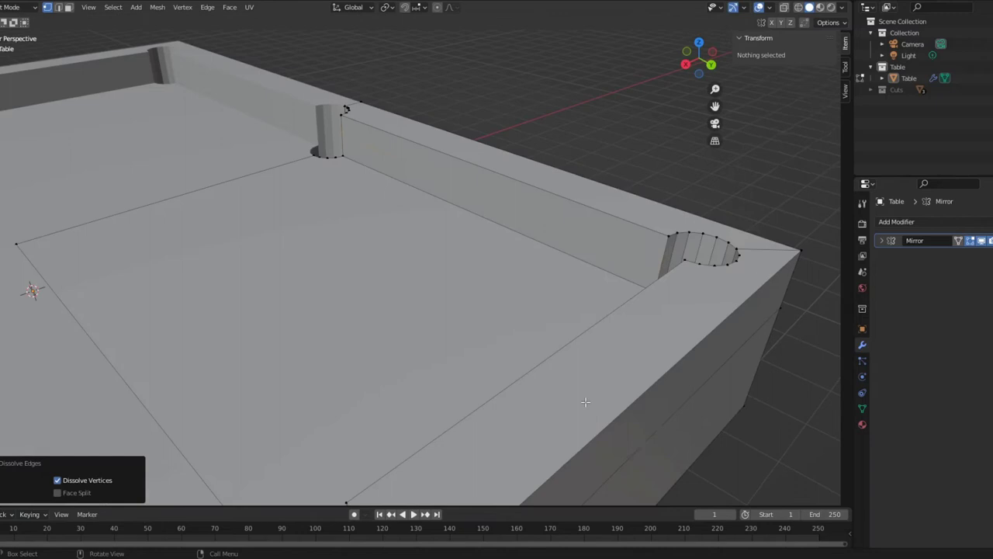
middle_drag(585, 401, 360, 151)
click(361, 151)
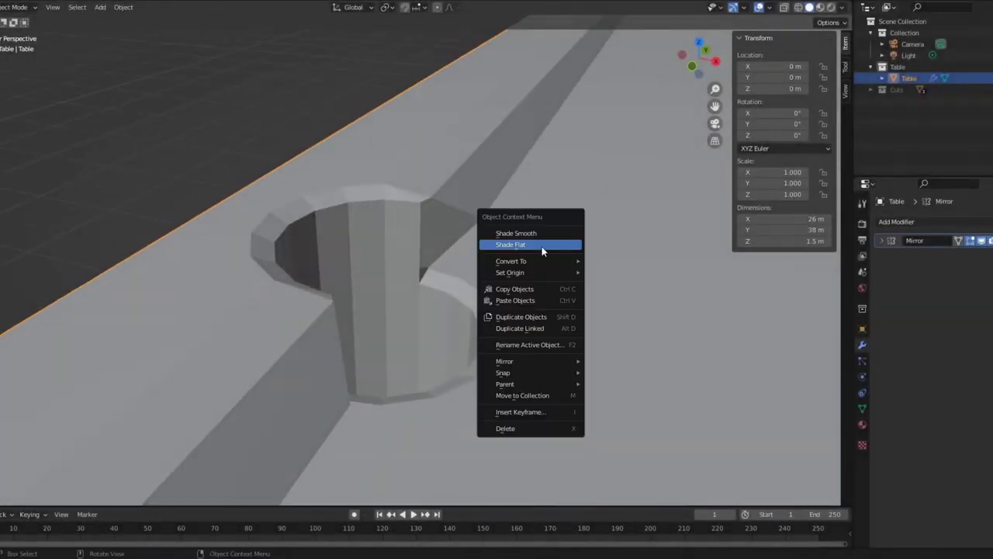
Step: Apply Shade Smooth to the Table mesh
right_click(440, 161)
click(455, 184)
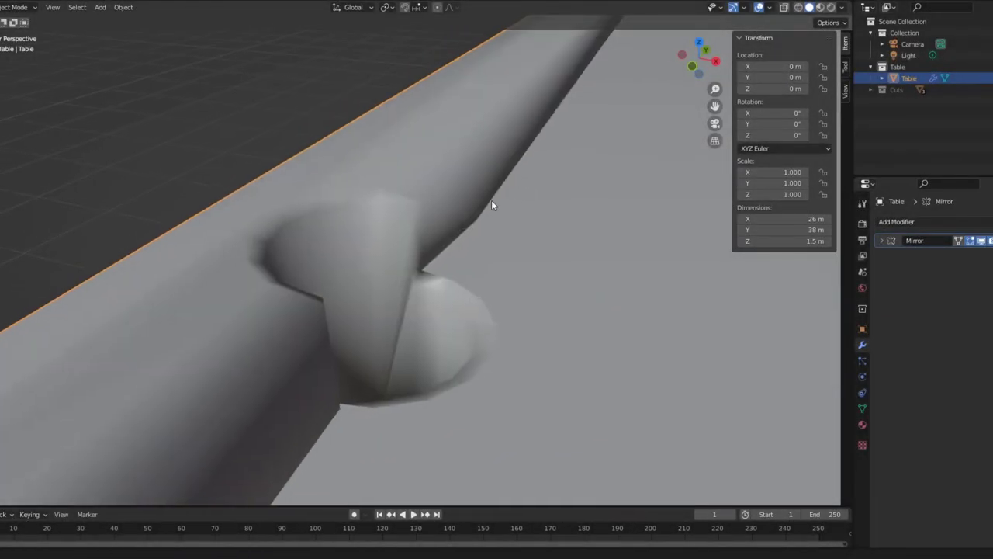
middle_drag(455, 229, 845, 195)
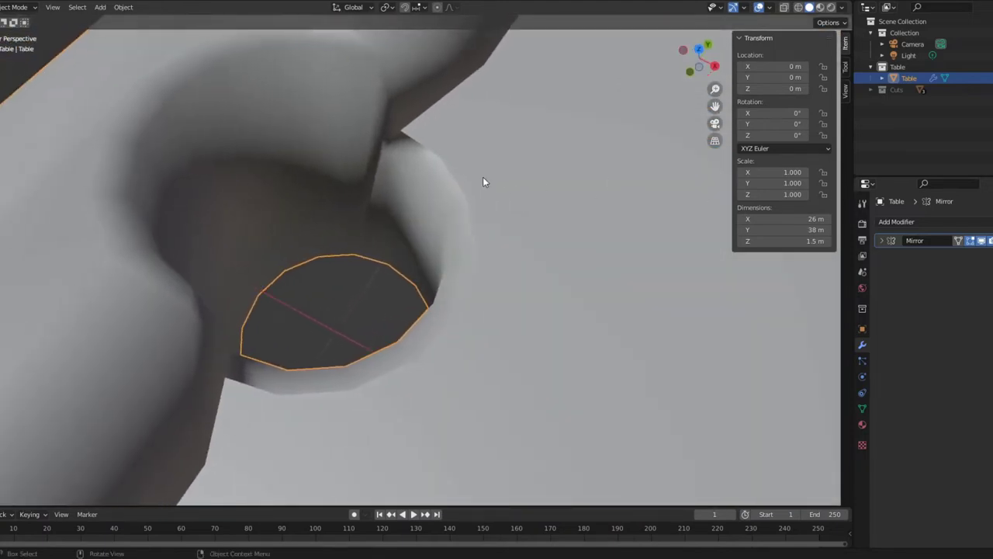
scroll(483, 181, down, 8)
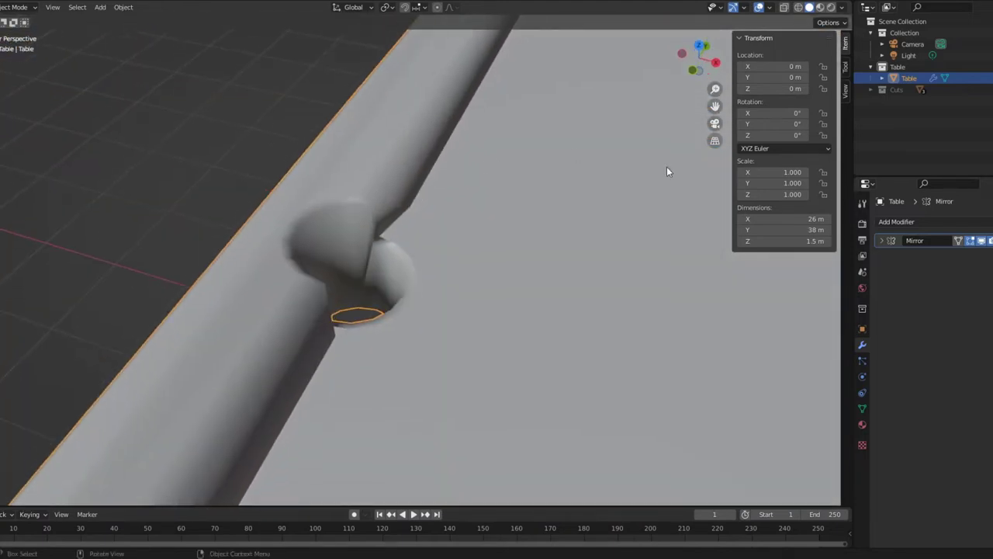
Step: Add a Subdivision Surface modifier to the Table with viewport level 2
click(896, 222)
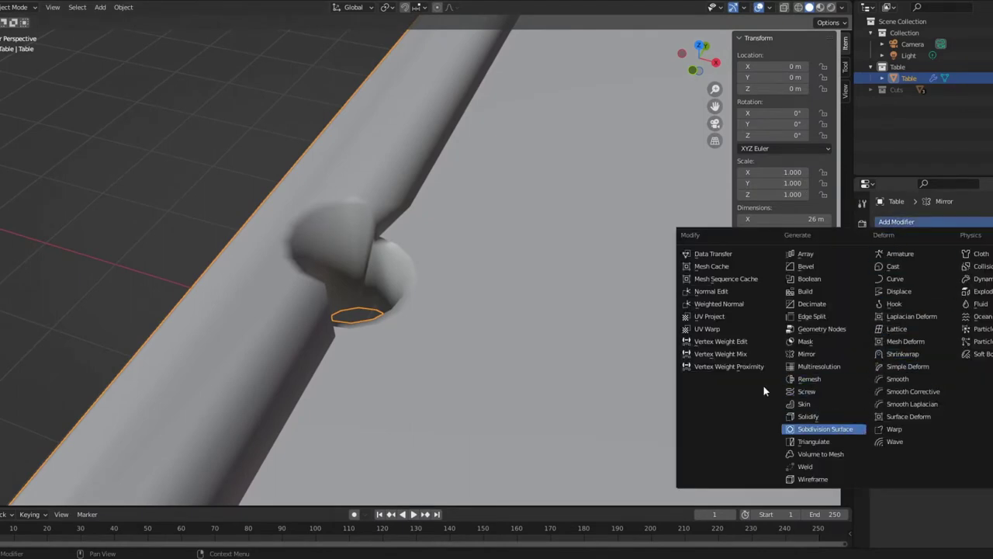
click(838, 428)
middle_drag(524, 285, 500, 310)
key(ctrl+2)
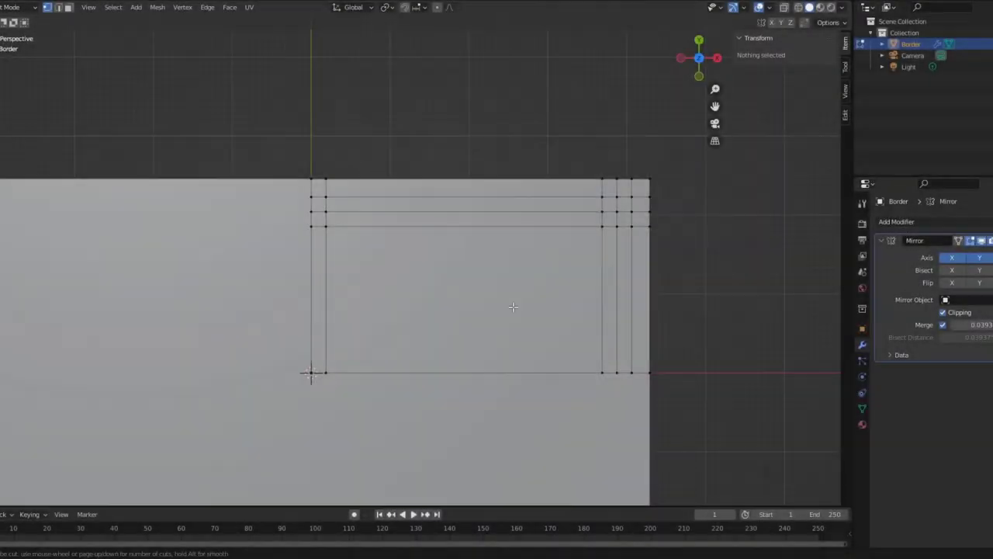
Step: Add horizontal and vertical loop cuts to the Border mesh, viewed from above
click(513, 307)
scroll(465, 232, up, 1)
click(465, 233)
key(KP_5)
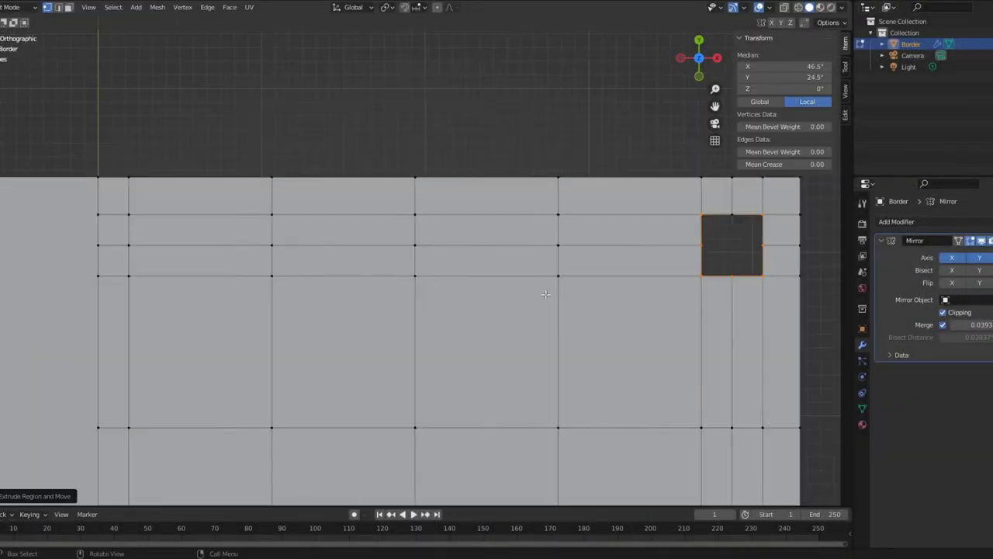
Step: Round the square pocket hole loops into circles and scale them to size
right_click(745, 233)
click(776, 349)
key(s)
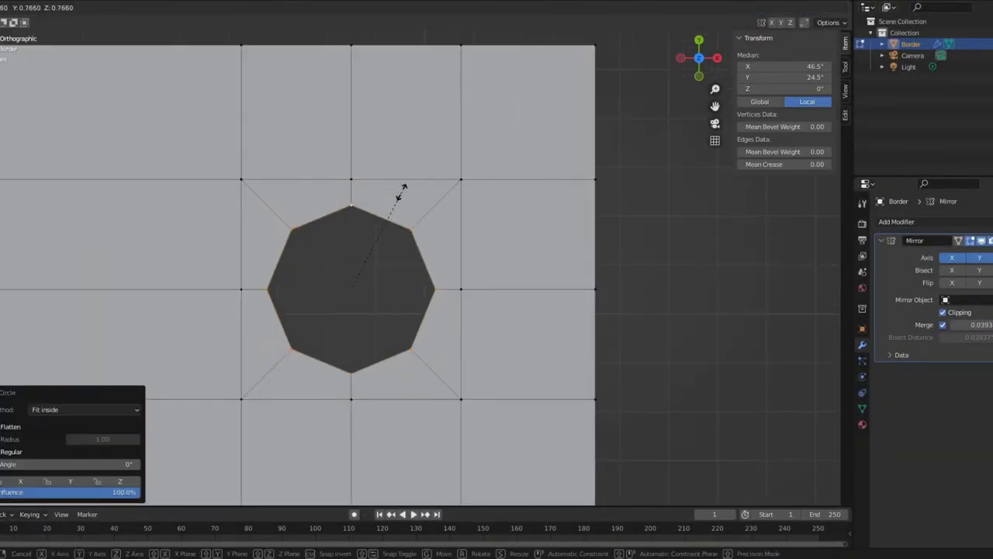
right_click(136, 263)
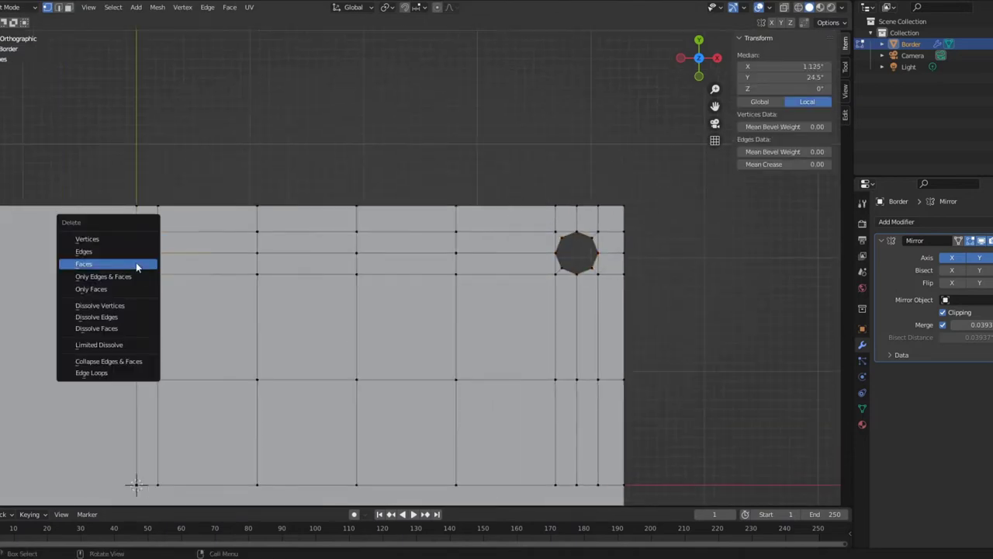
click(135, 262)
right_click(125, 264)
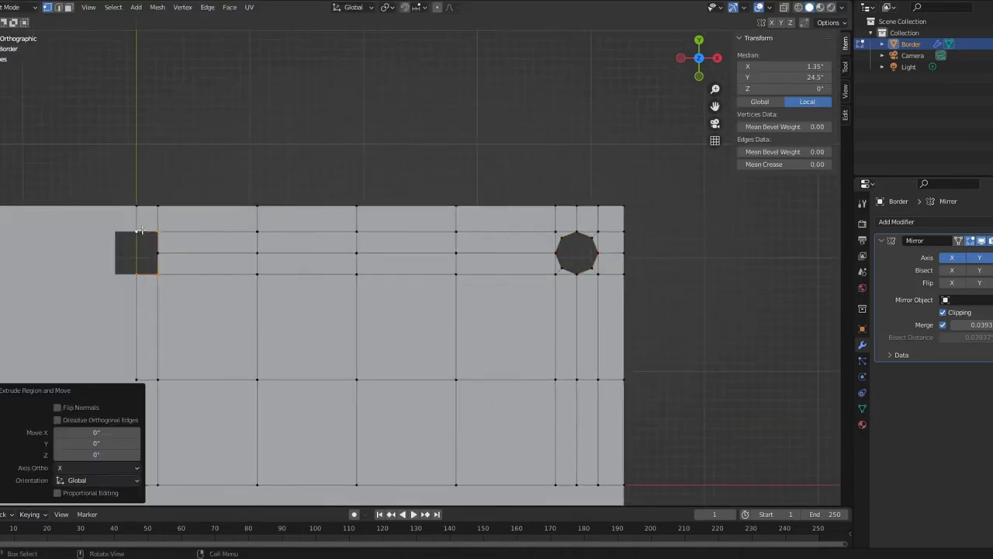
key(ctrl+z)
key(alt+a)
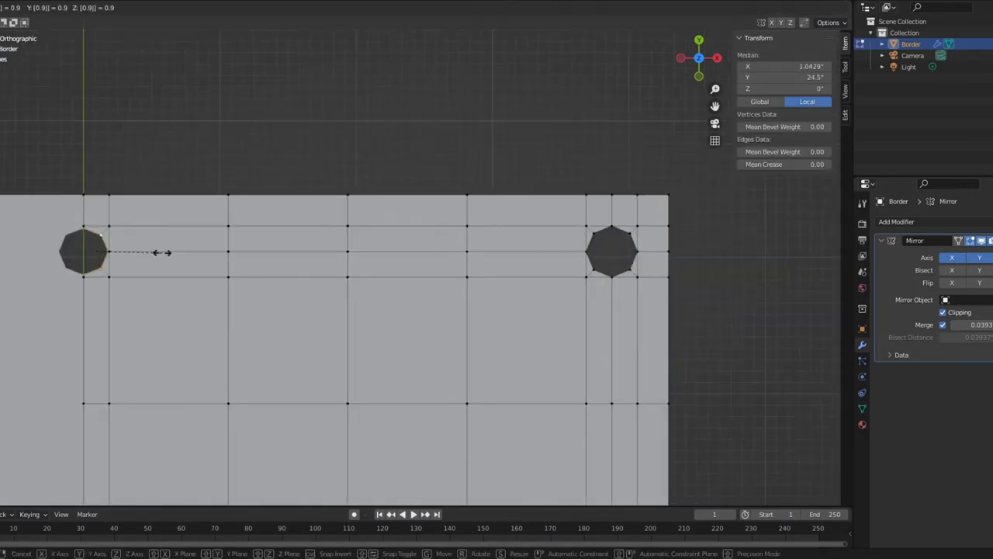
Step: Add a Subdivision Surface modifier to the Border
scroll(587, 240, down, 5)
click(896, 221)
click(825, 429)
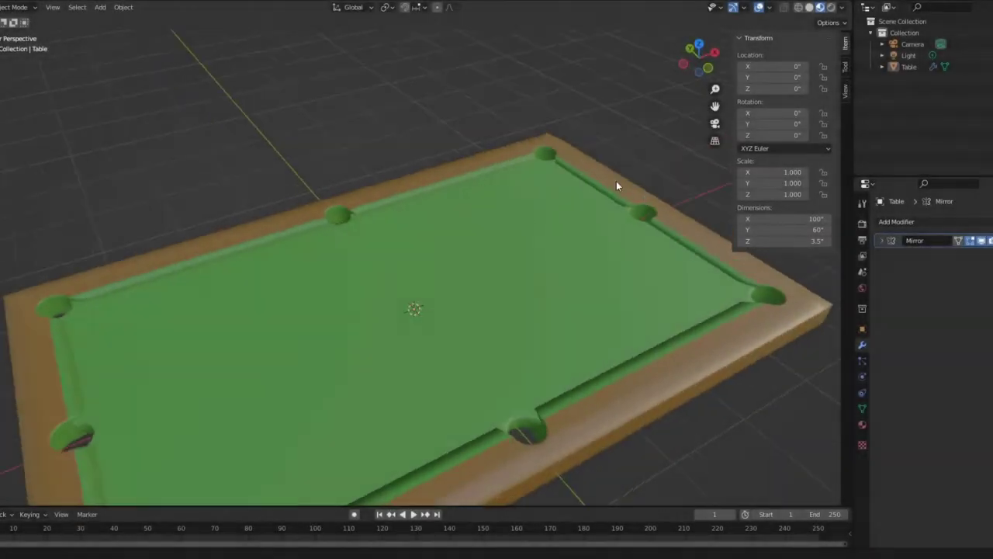
Step: Set the Border's selected loops to Median X 46.5+2, checking in wireframe and solid views
middle_drag(616, 187, 440, 202)
click(435, 220)
key(z)
key(4)
key(z)
key(6)
middle_drag(343, 256, 621, 221)
scroll(419, 264, down, 2)
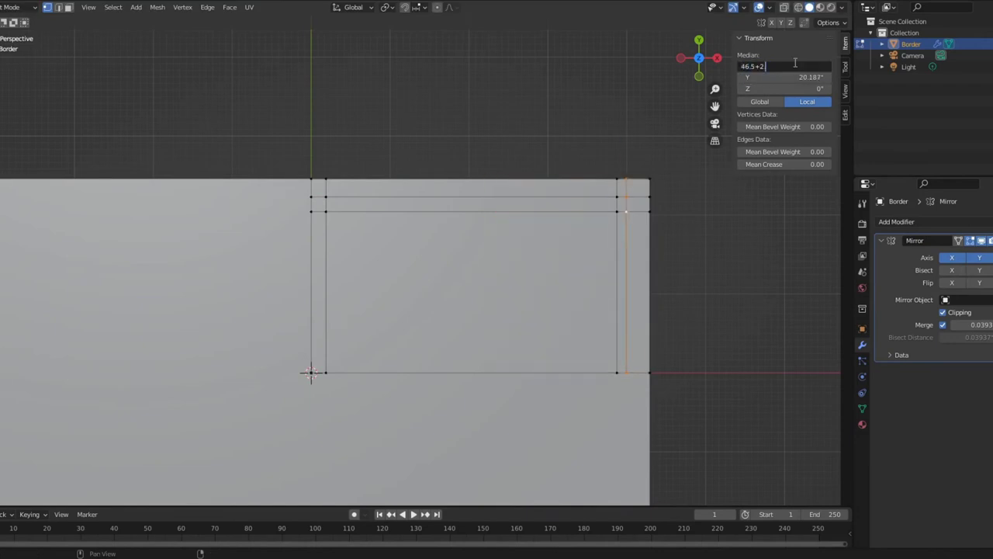
key(Return)
Step: Inspect the table in solid view, selecting the felt surface, rail bumper and corner pieces
click(494, 156)
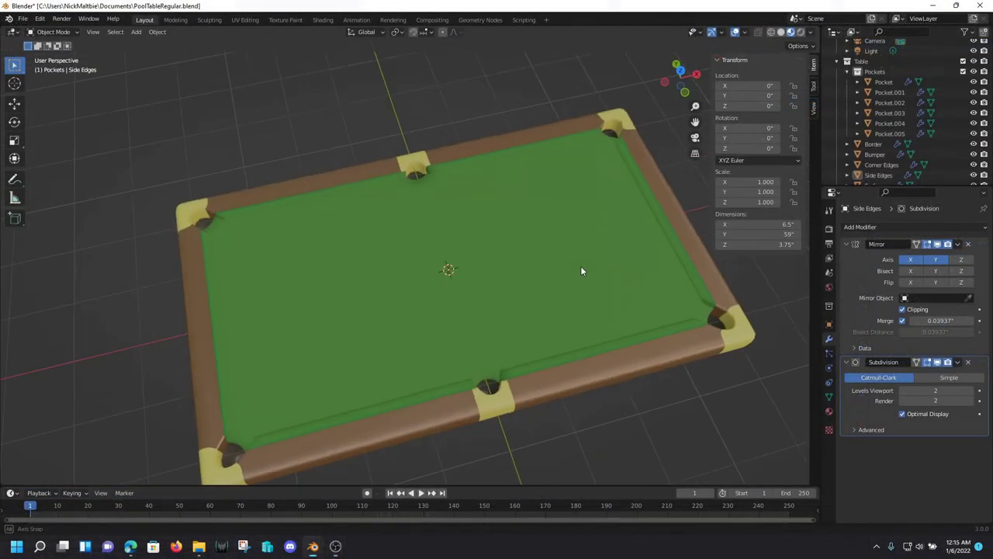
mouse_move(580, 271)
middle_down()
mouse_move(610, 241)
mouse_move(499, 230)
middle_up()
click(374, 193)
click(312, 175)
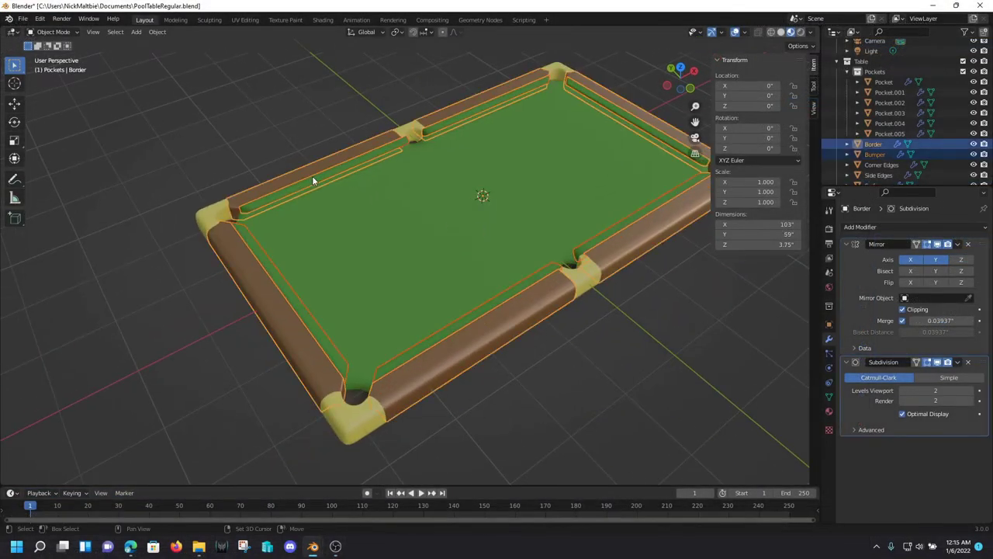
click(208, 216)
middle_drag(208, 216, 229, 190)
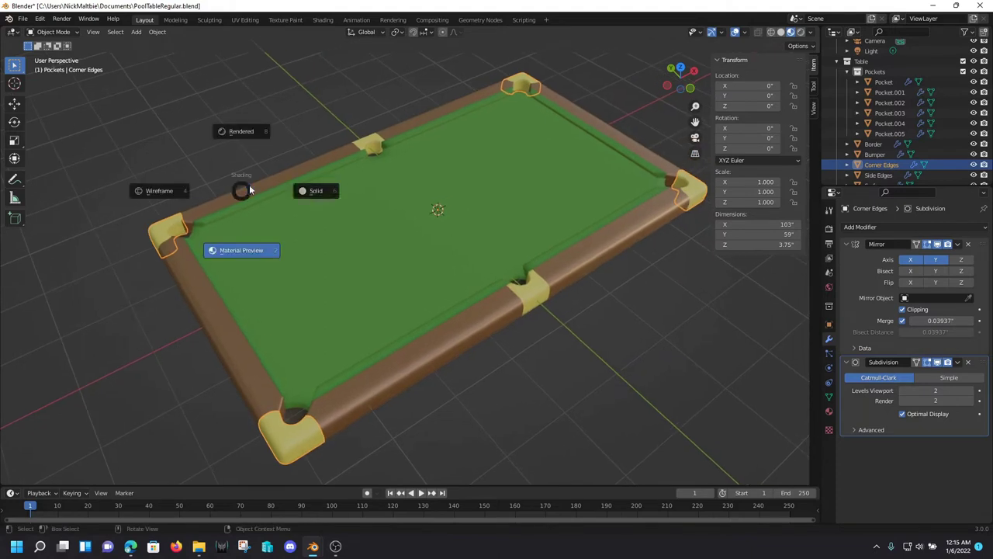
click(352, 191)
key(z)
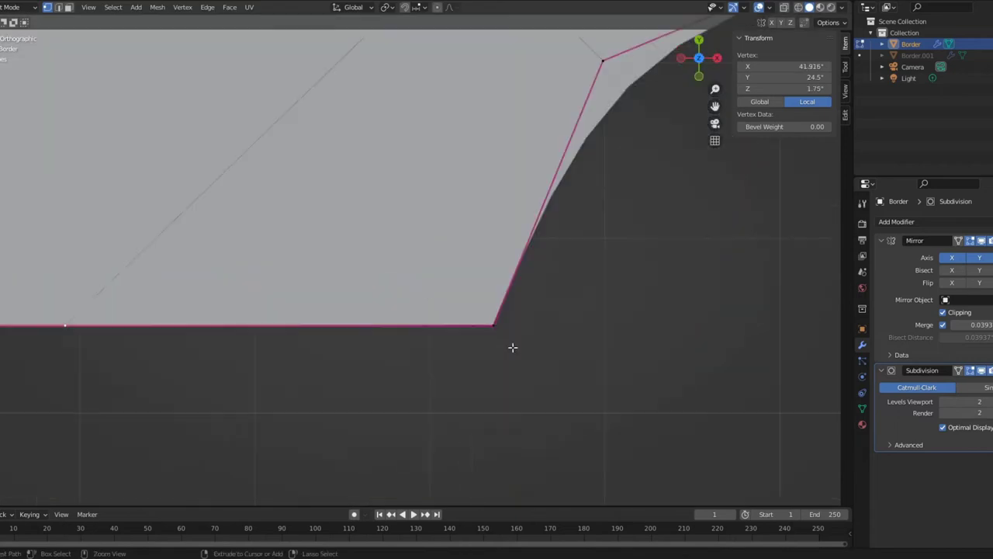
Step: Move the pocket edge vertices along X to 43.5
key(g)
key(x)
click(407, 338)
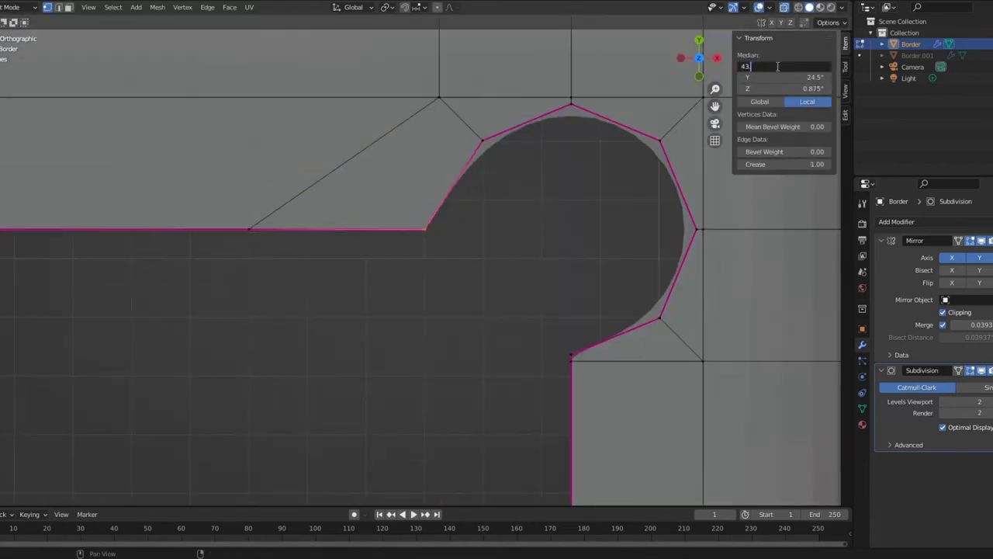
key(Return)
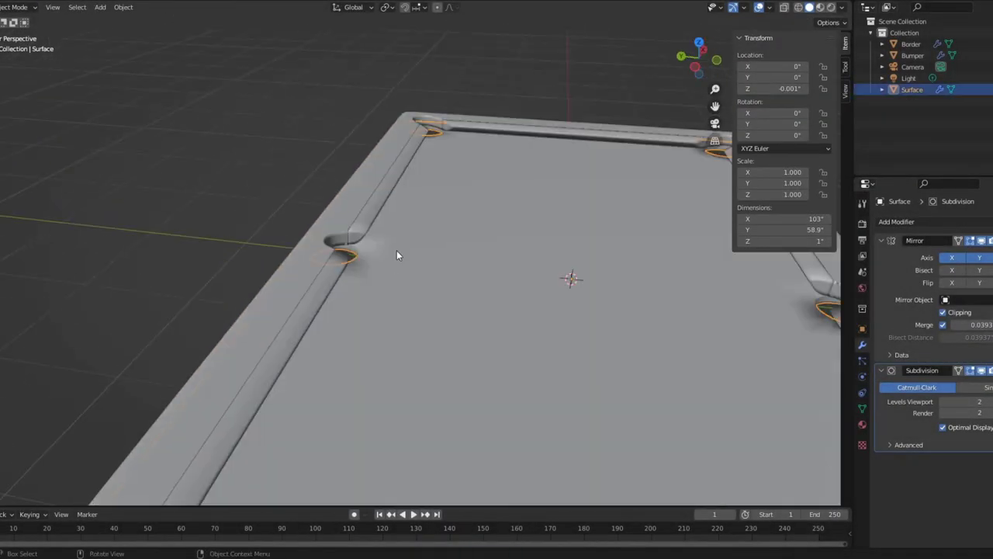
Step: Rename the table surface material to Fabric and add a new material for the corner pieces
click(862, 424)
click(926, 272)
text(Fabri)
text(c)
key(Return)
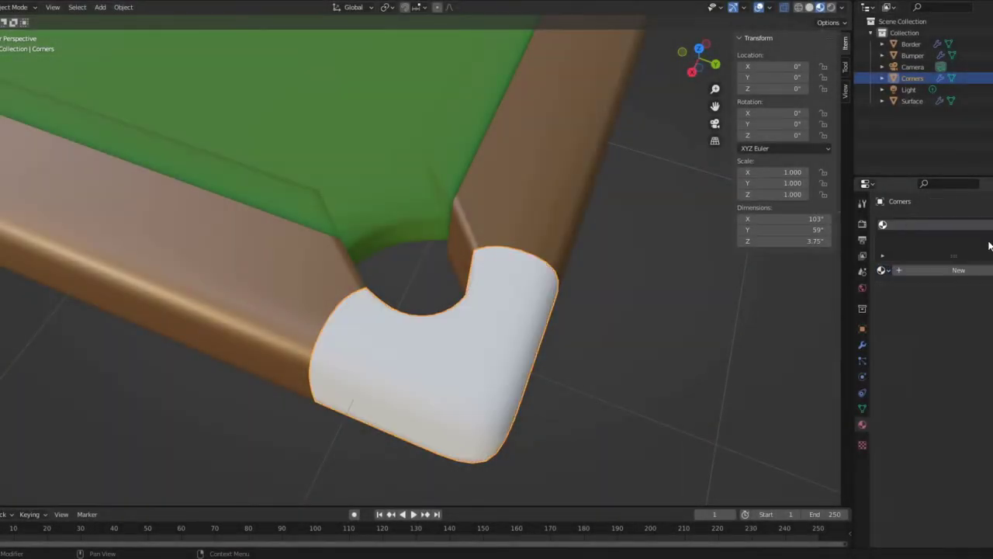
click(915, 270)
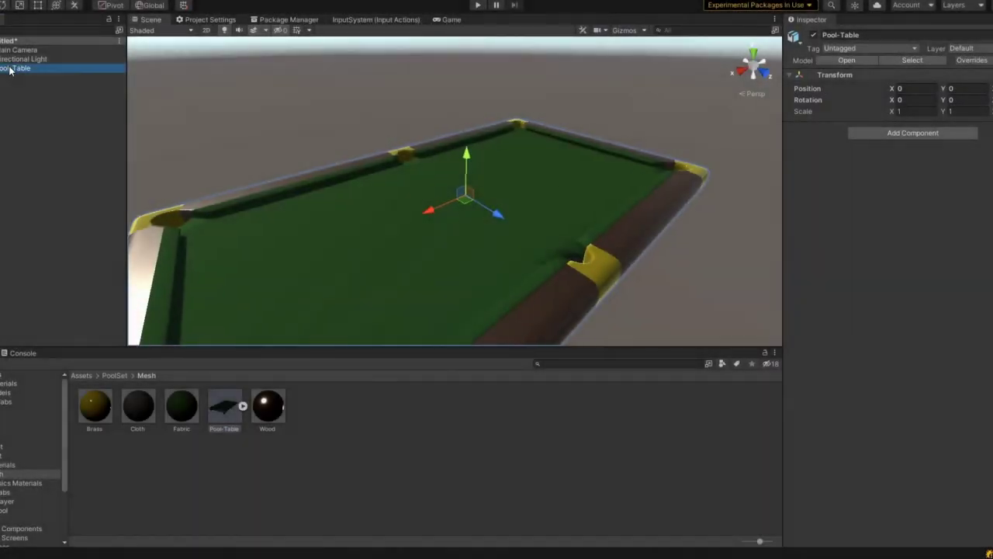
Step: Check the Pool-Table model's material assignments and set the Directional Light intensity to 1.2
alt+drag(326, 202, 435, 205)
click(243, 406)
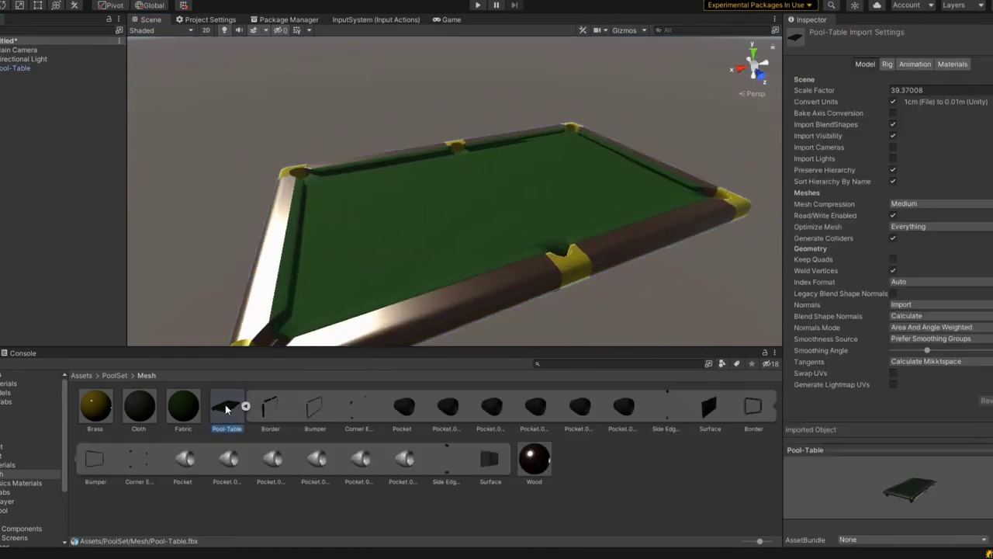
click(948, 64)
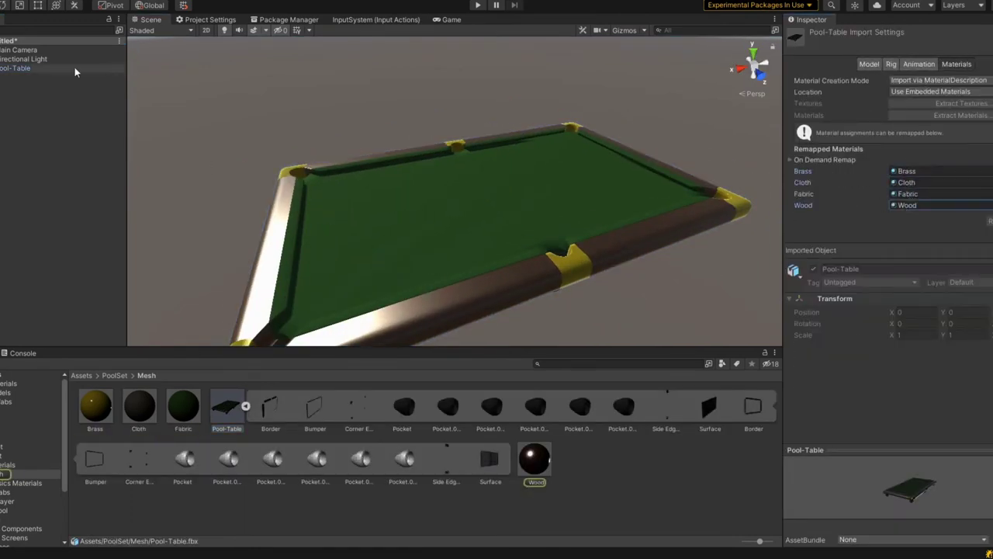
click(31, 59)
text(1.2)
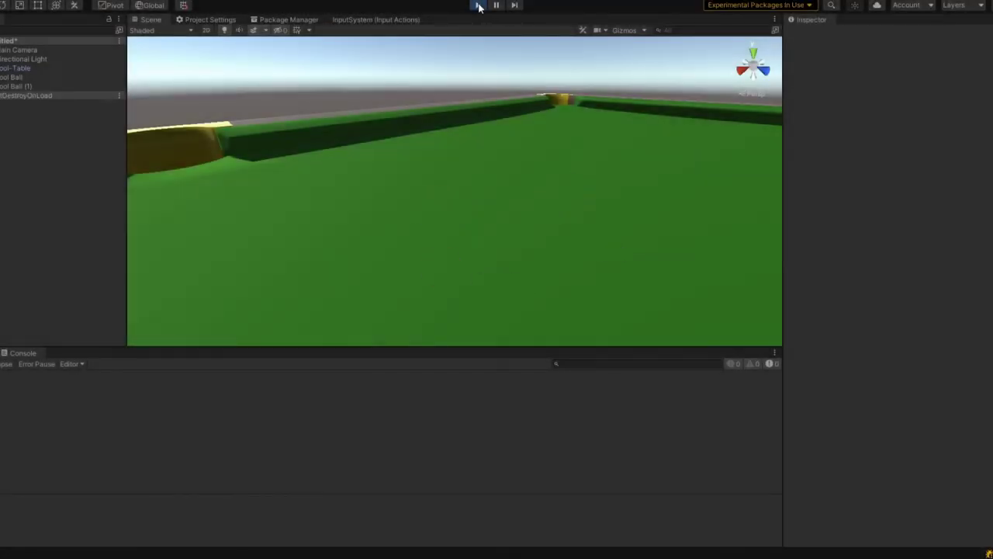
Step: Play the scene, inspect the table surface, white ball and red ball, then stop playback
click(479, 7)
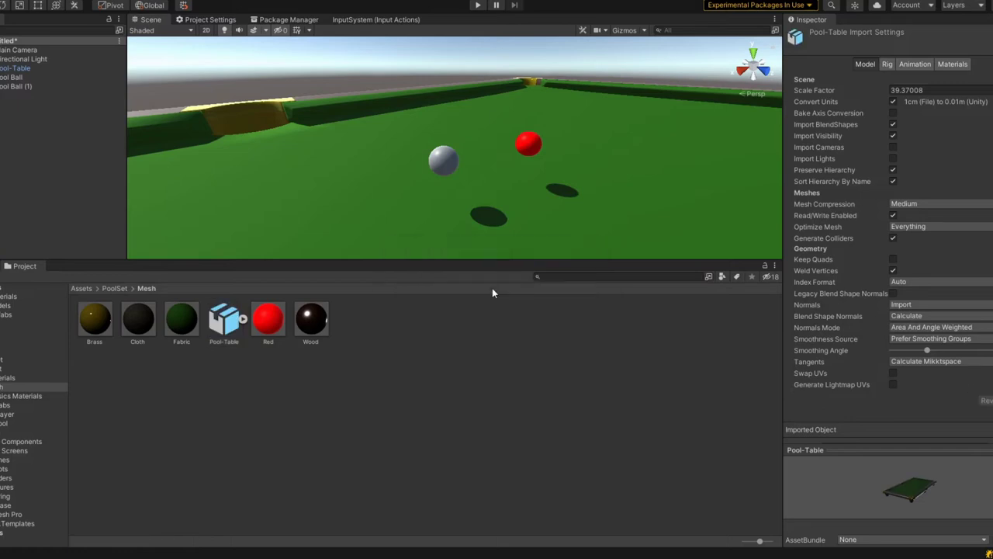
click(480, 5)
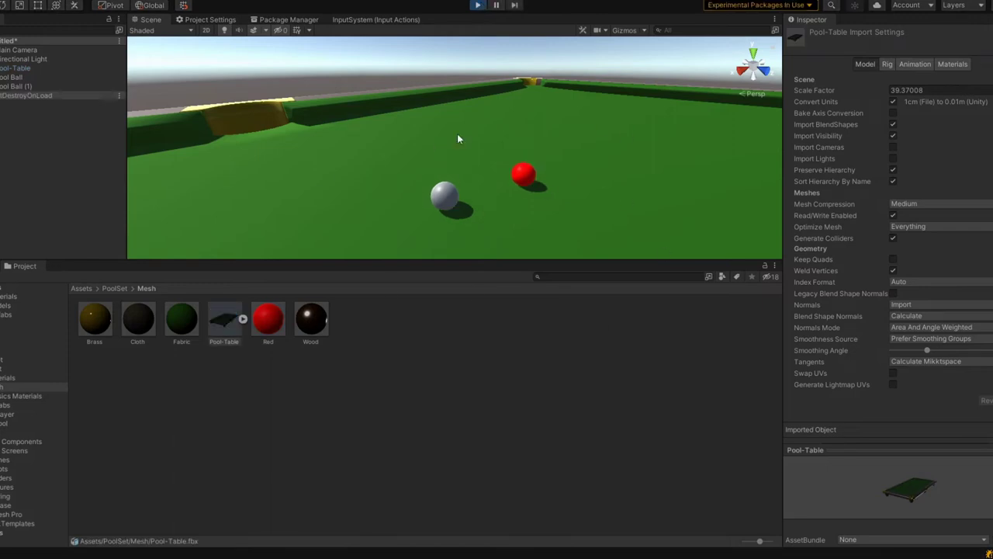
click(478, 256)
drag(477, 261, 475, 369)
click(411, 106)
click(440, 281)
click(579, 239)
click(566, 244)
click(353, 75)
click(478, 5)
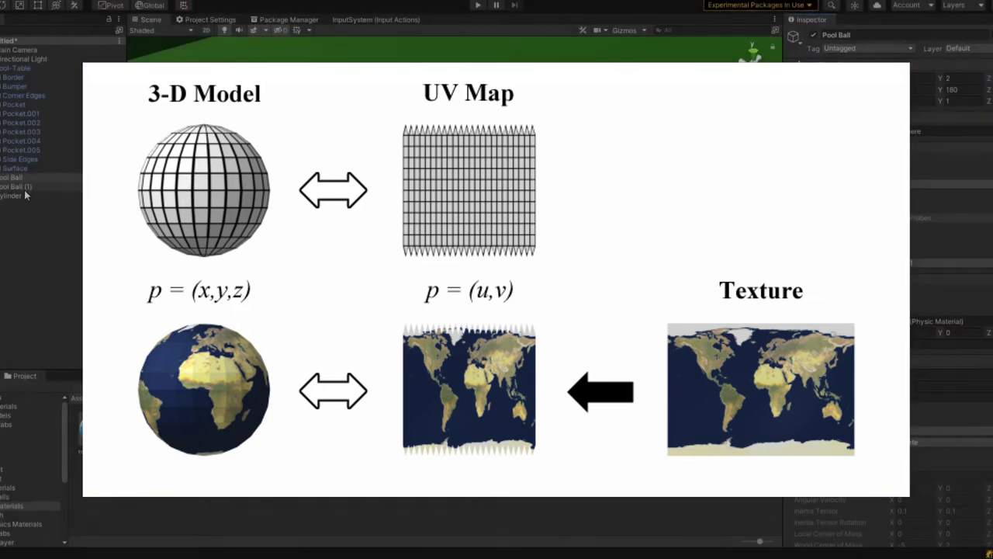
Step: Back in Unity, select the Cylinder object in the Hierarchy
click(26, 195)
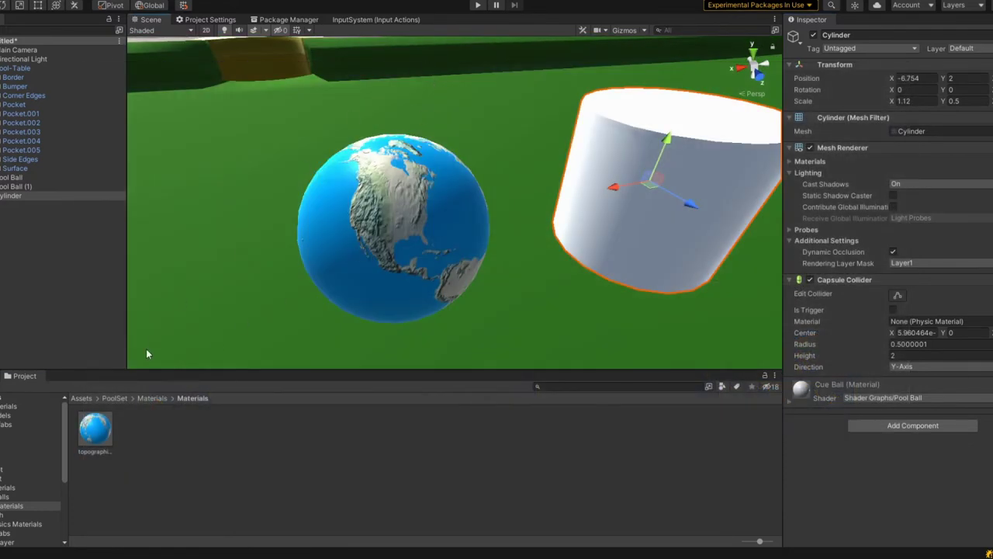
Step: Apply the Earth topographic material to the Cylinder in the Scene view
drag(115, 425, 599, 202)
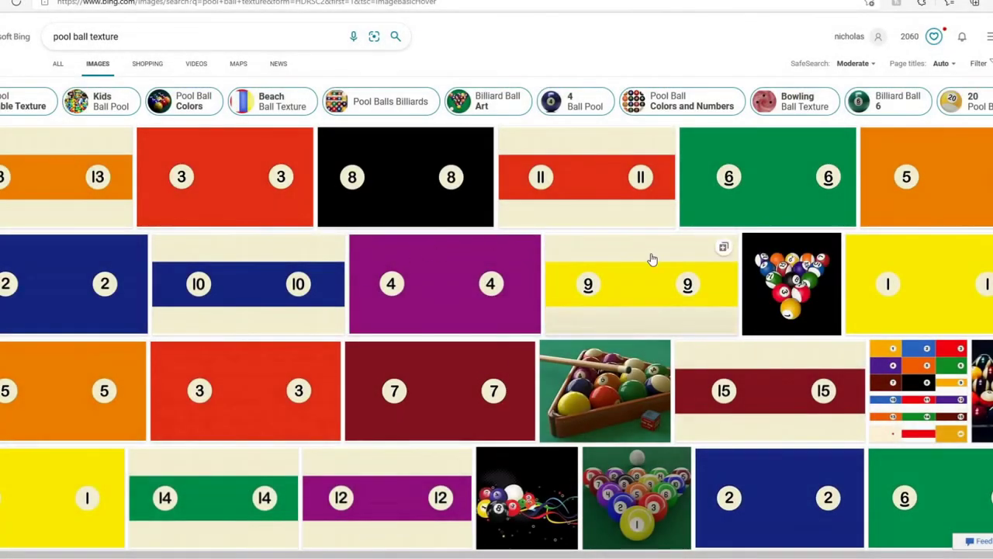
Step: Scroll down through the Bing image results for 'pool ball texture'
scroll(762, 278, down, 3)
scroll(764, 273, down, 7)
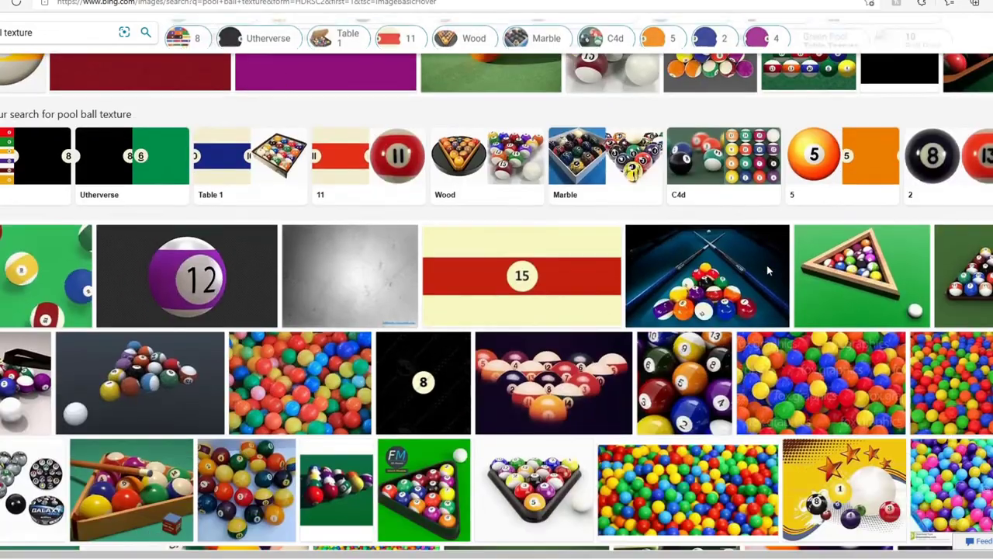
scroll(769, 270, down, 7)
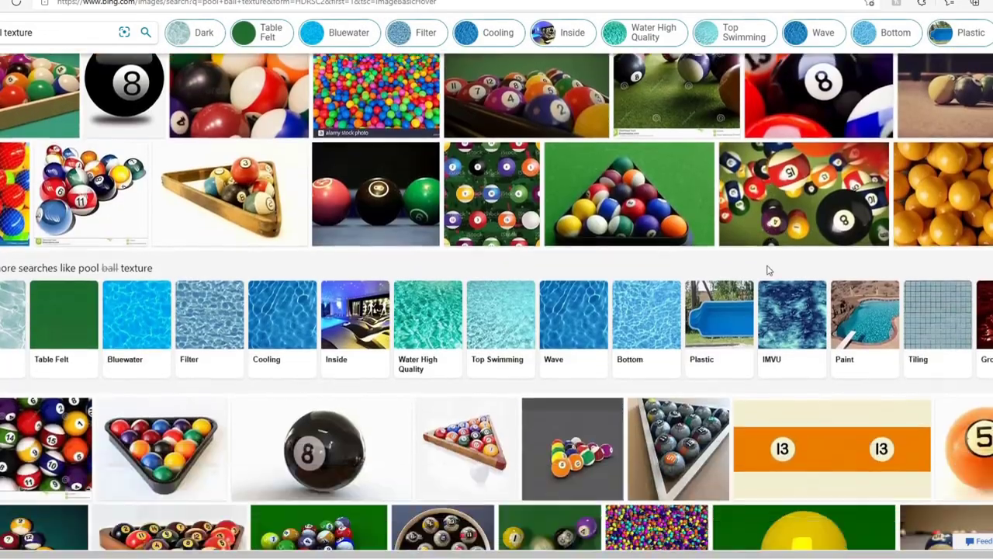
scroll(769, 269, down, 7)
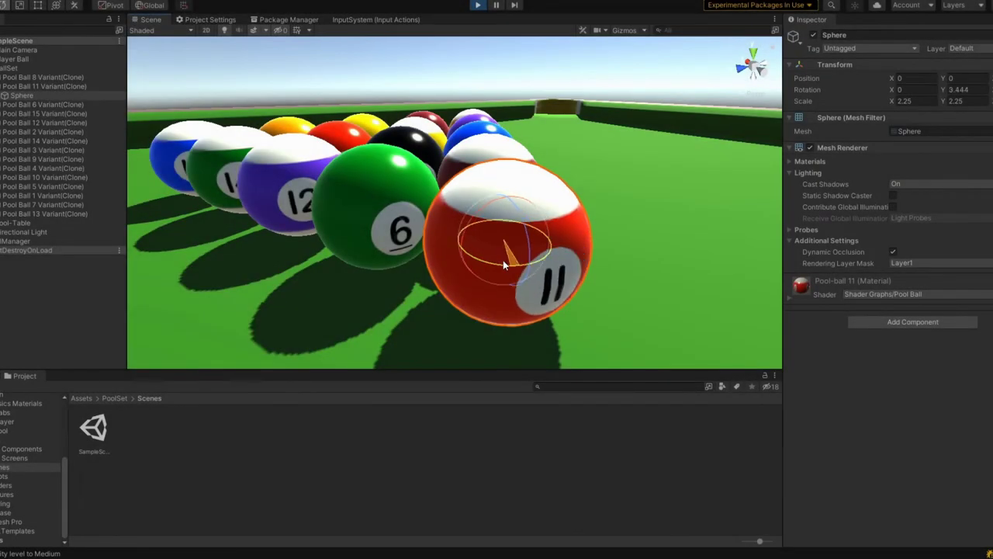
Step: Rotate balls 11, 6 and 12 into varied, random-looking orientations
mouse_move(498, 264)
mouse_down()
mouse_move(477, 263)
mouse_move(486, 262)
mouse_up()
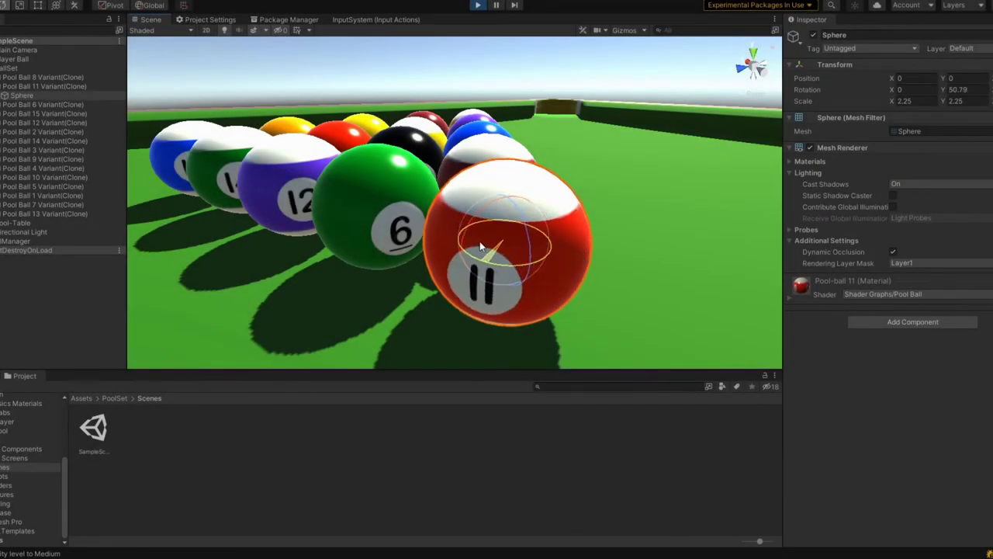
drag(477, 228, 552, 137)
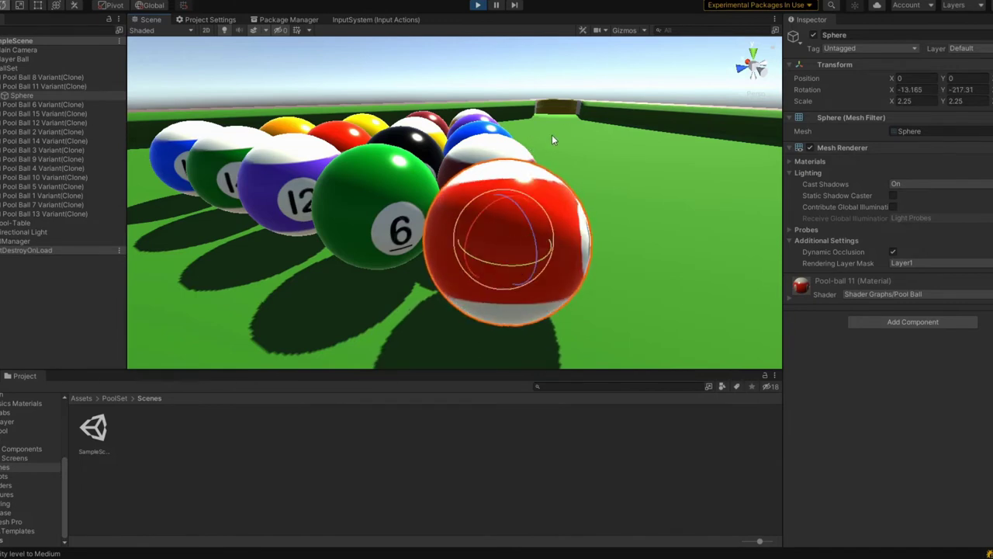
click(385, 210)
drag(369, 203, 327, 137)
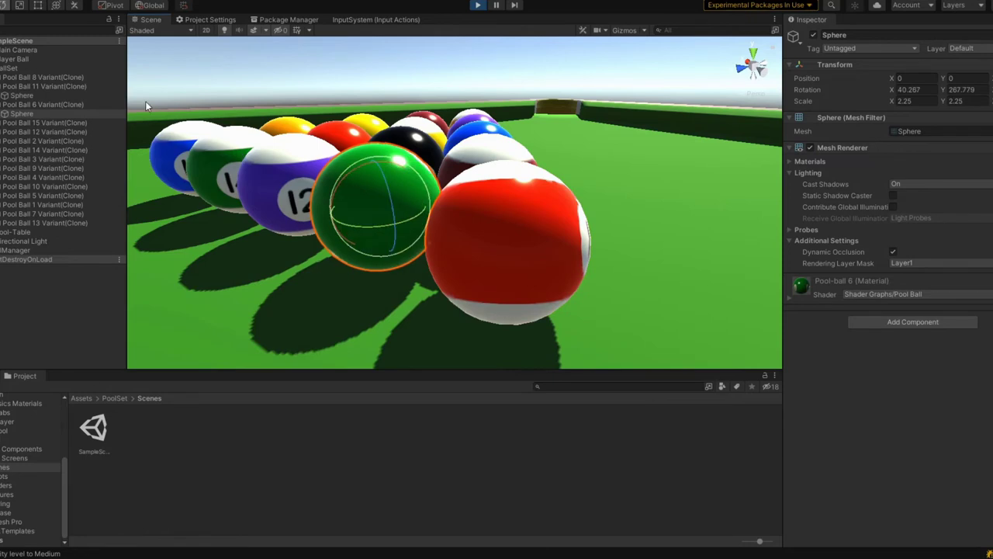
click(300, 179)
drag(300, 179, 463, 91)
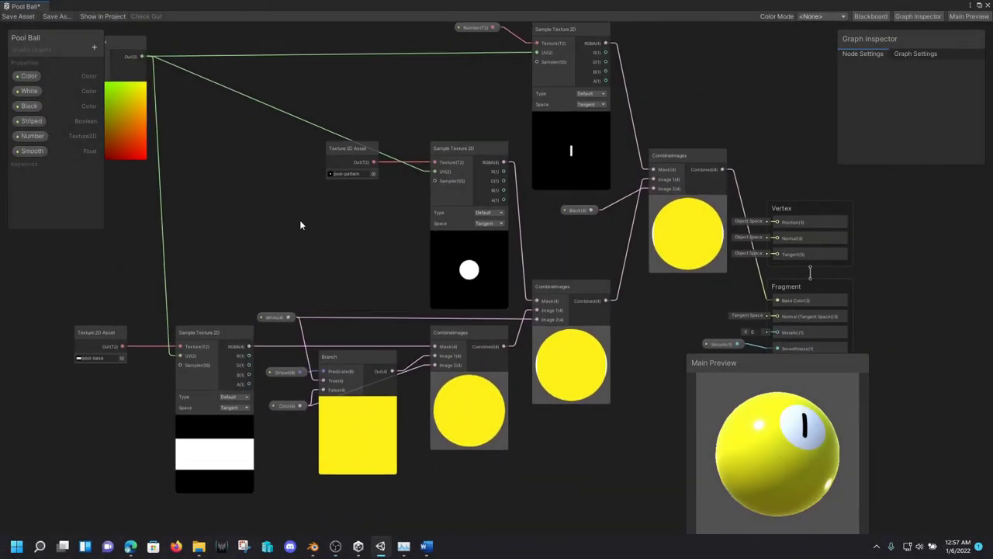
Step: Set the Color property's default to bright pink and move Main Preview to the graph's left
click(29, 76)
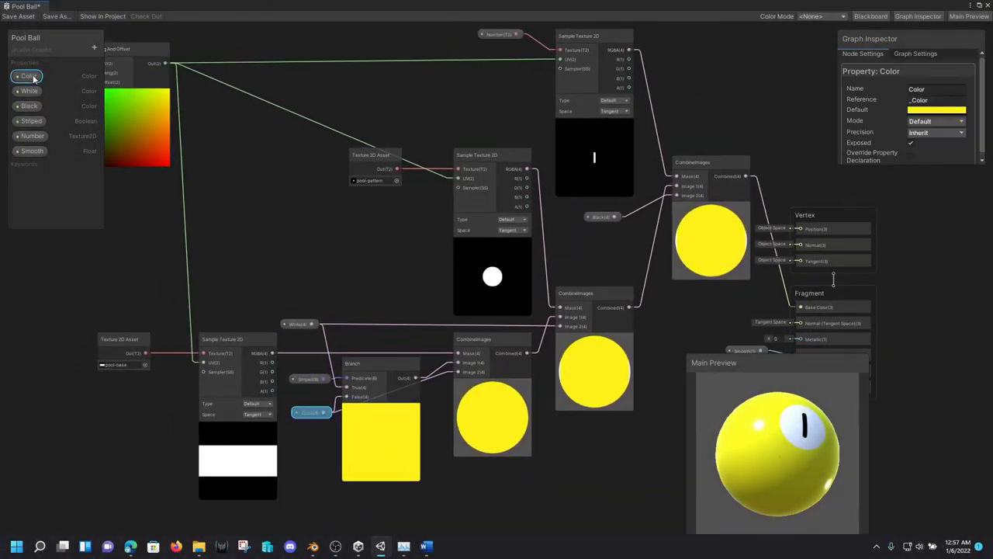
click(925, 110)
mouse_move(958, 159)
mouse_down()
mouse_move(978, 185)
mouse_move(975, 211)
mouse_move(934, 241)
mouse_move(877, 194)
mouse_move(889, 142)
mouse_up()
click(29, 106)
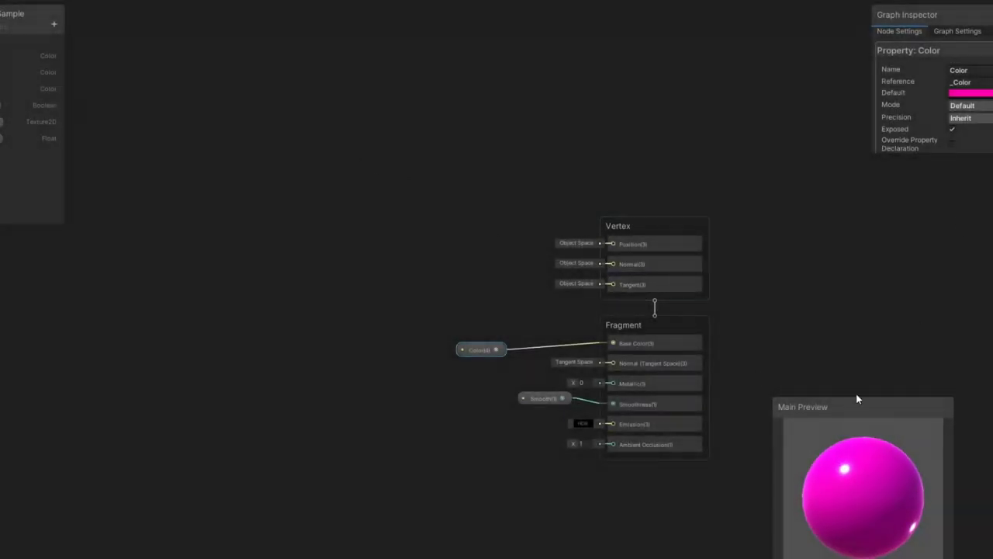
drag(857, 399, 118, 277)
Step: Switch the CombineImages node's preview to 2D
click(970, 93)
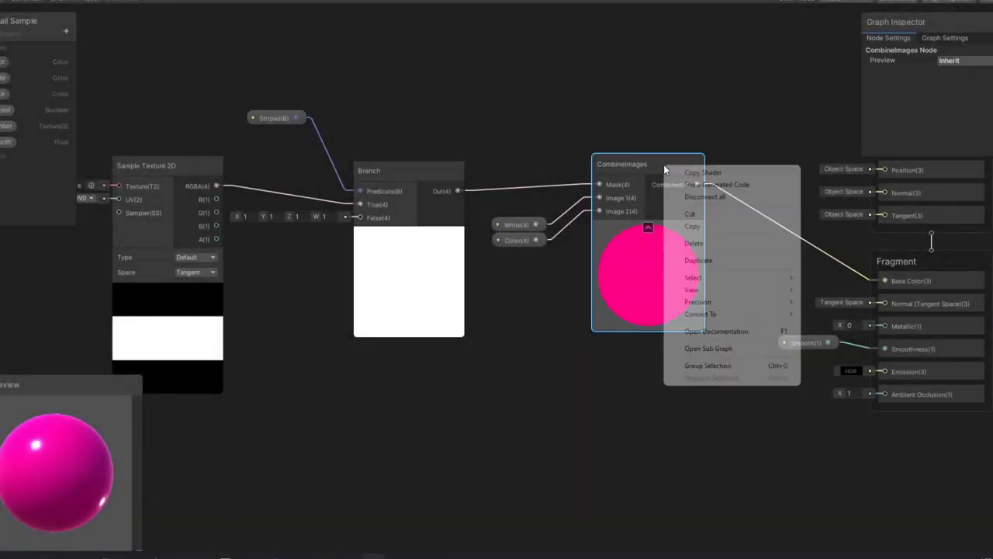
click(588, 291)
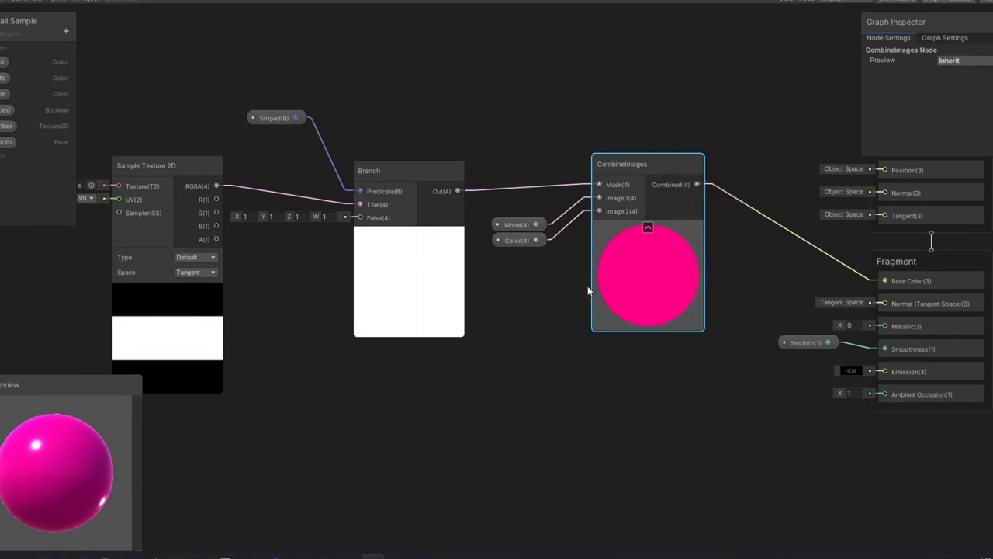
click(641, 270)
click(962, 62)
click(963, 84)
Step: Turn the Striped property on by default and view the striped cylinder and ball
click(254, 118)
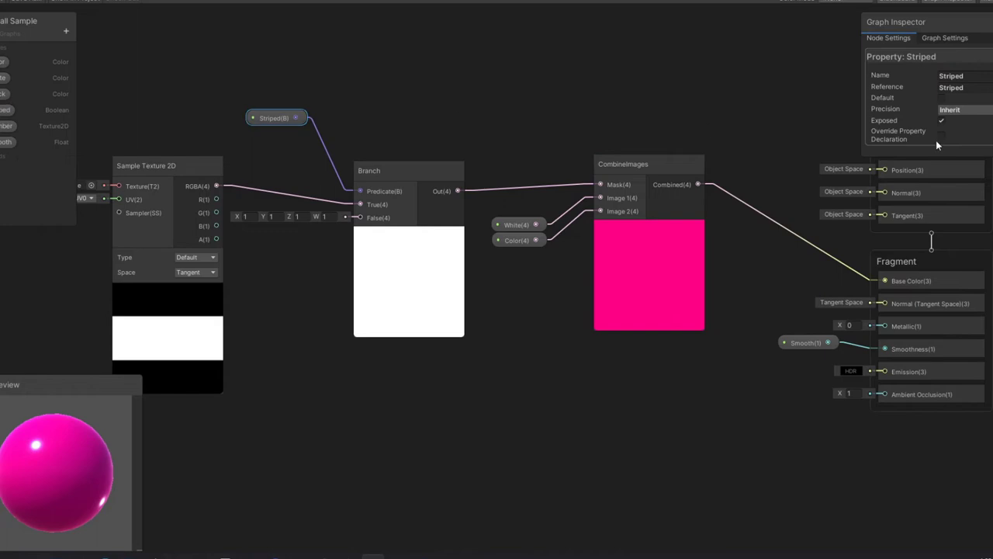
click(942, 99)
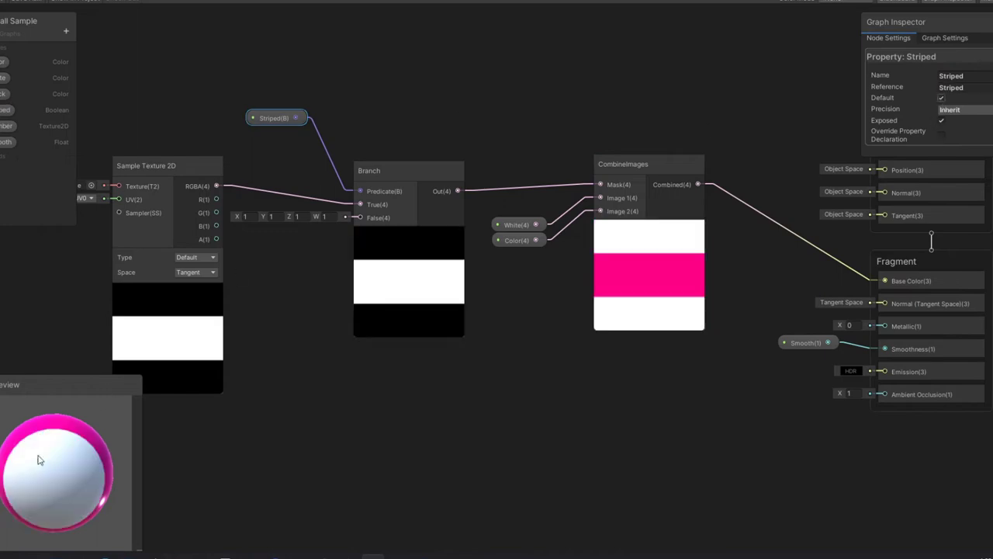
drag(57, 453, 35, 464)
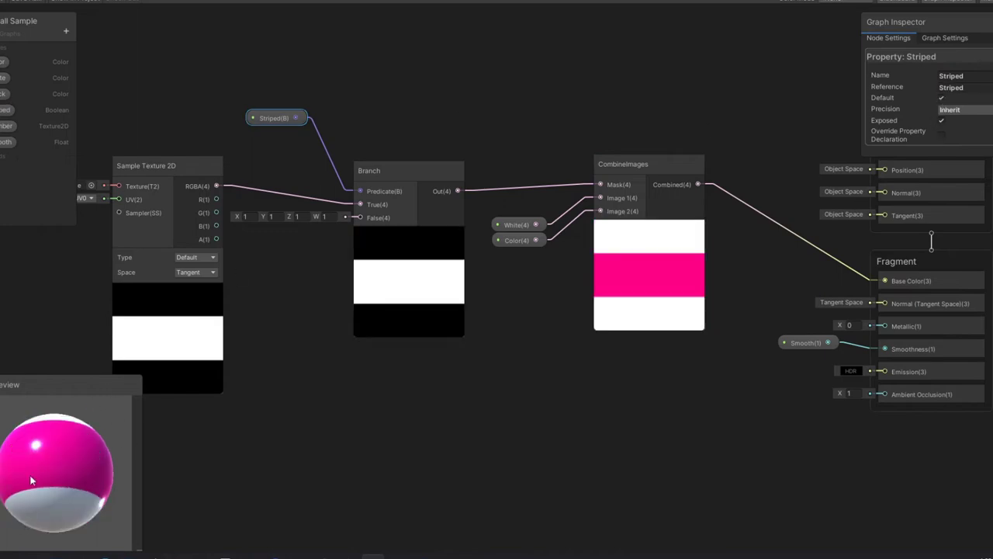
click(942, 100)
click(942, 99)
click(942, 99)
click(942, 100)
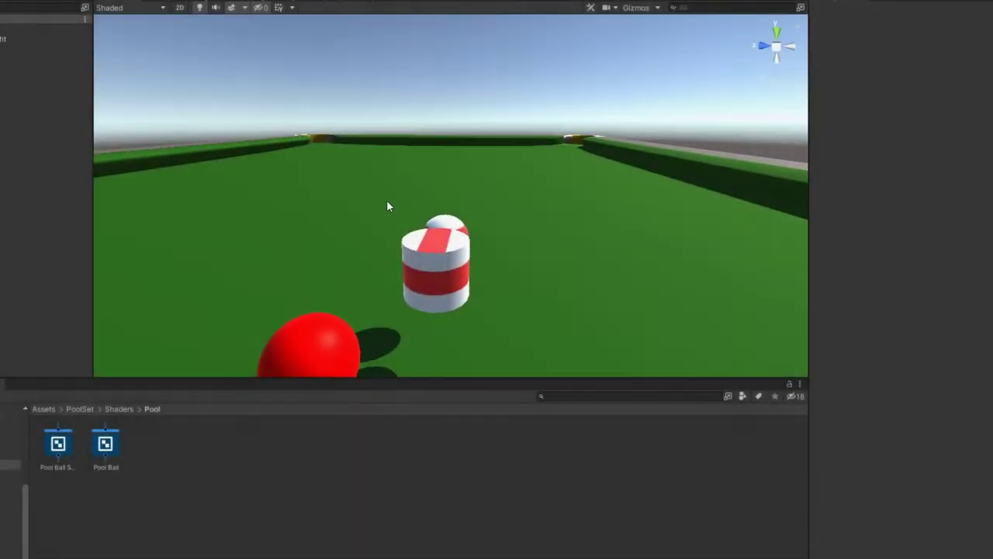
right_drag(388, 206, 351, 176)
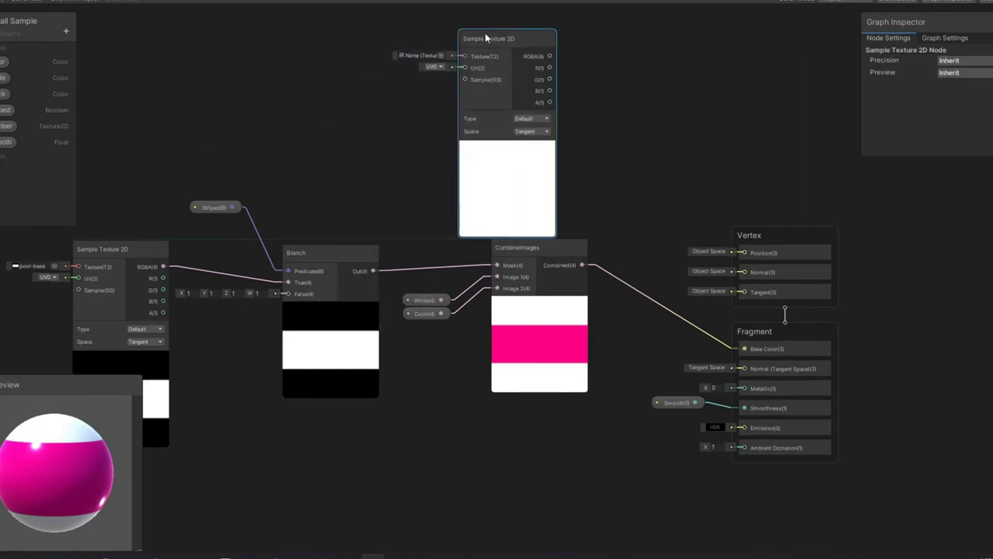
Step: Add a Sample Texture 2D node using the circle pool-pattern texture
click(442, 52)
scroll(504, 119, down, 10)
double_click(494, 145)
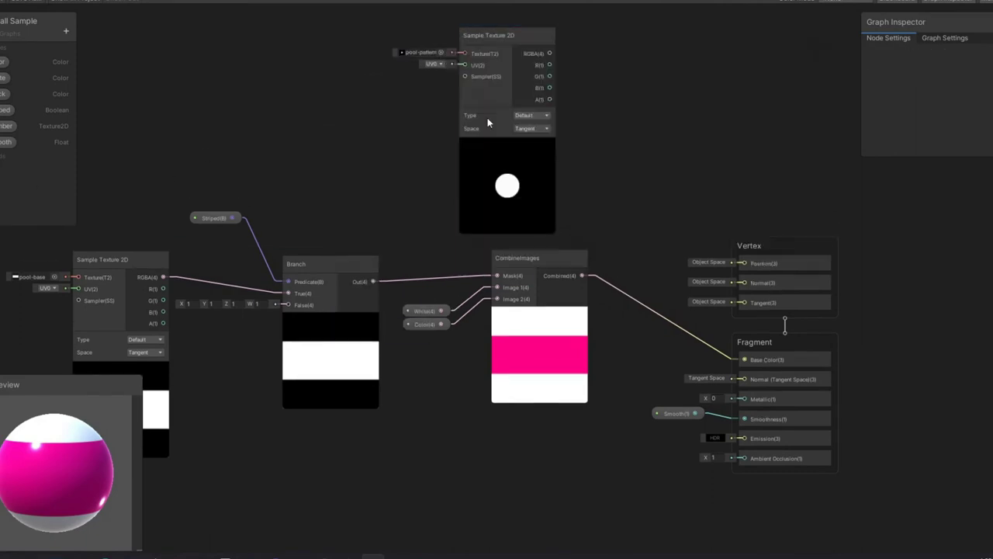
drag(464, 87, 503, 52)
Step: Duplicate CombineImages, feeding the circle texture to Mask and White and the stripe result to Images
click(528, 349)
key(ctrl+d)
drag(656, 213, 592, 127)
mouse_move(664, 189)
mouse_down()
mouse_move(574, 106)
mouse_move(664, 178)
mouse_up()
drag(433, 419, 664, 189)
drag(520, 343, 524, 304)
drag(536, 299, 652, 202)
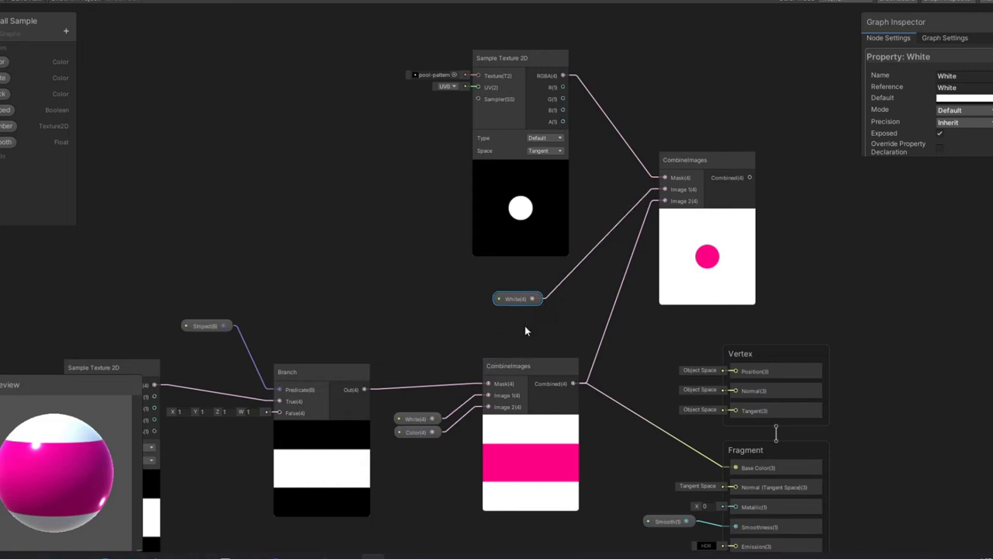
drag(517, 299, 618, 221)
click(664, 188)
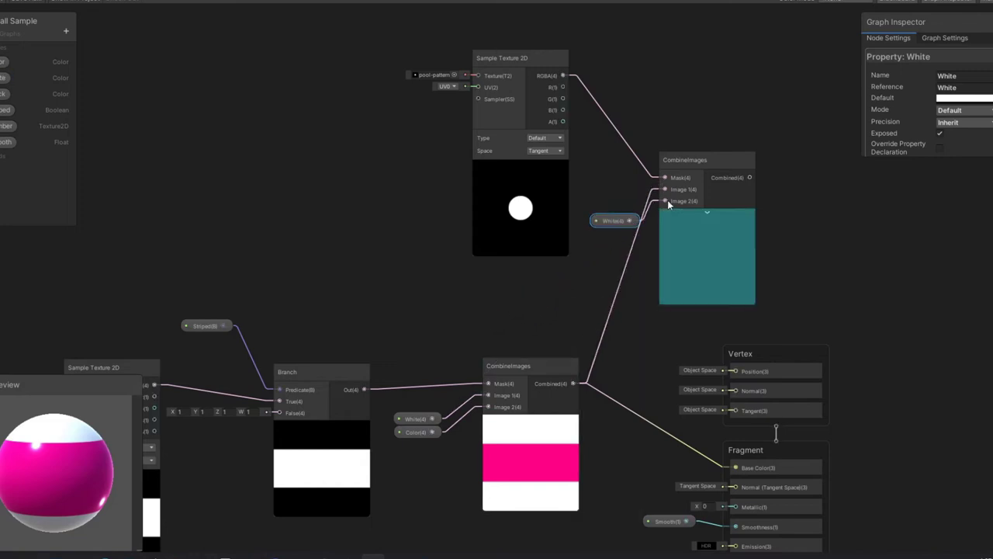
Step: Connect the new CombineImages result to the Base Color output
middle_drag(612, 203, 491, 172)
click(823, 195)
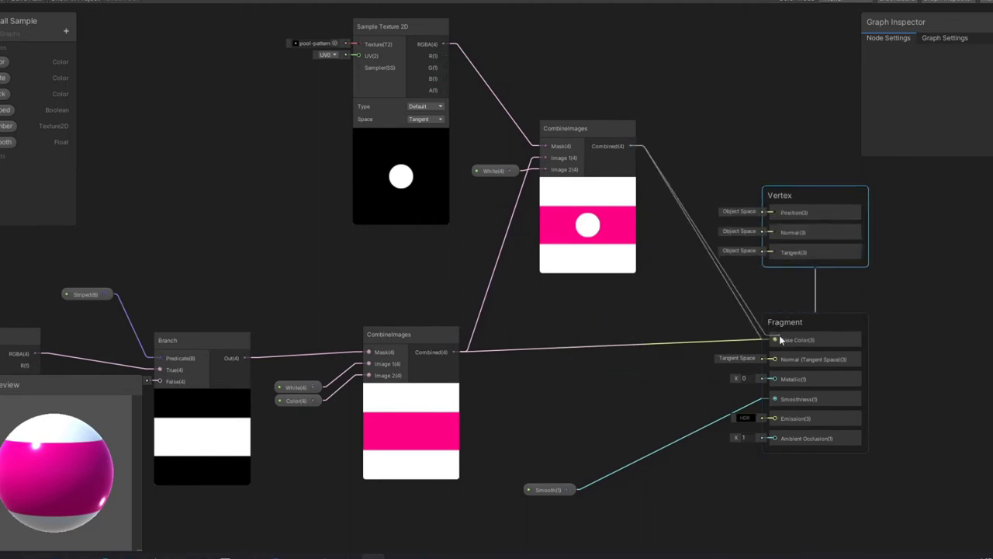
drag(779, 335, 776, 339)
scroll(503, 330, up, 1)
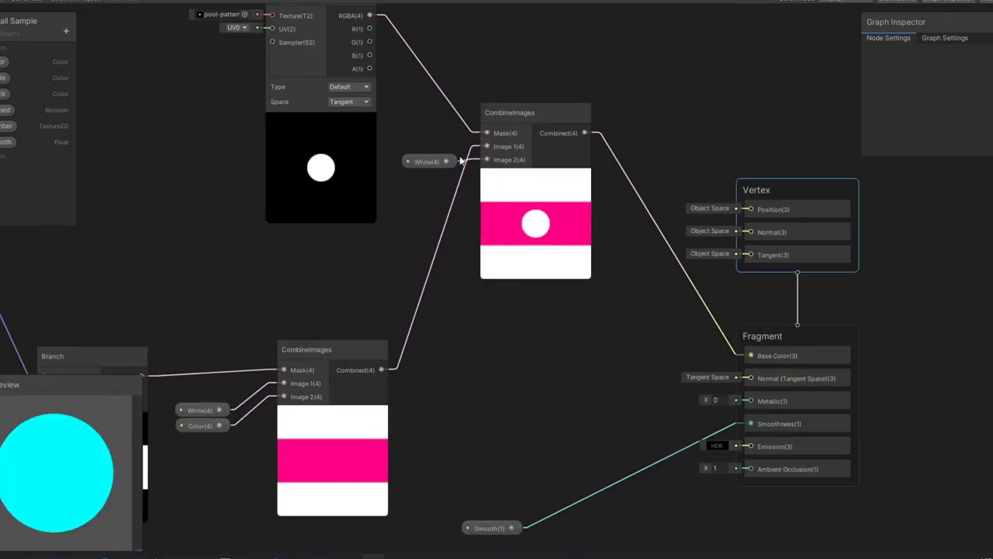
scroll(422, 269, down, 1)
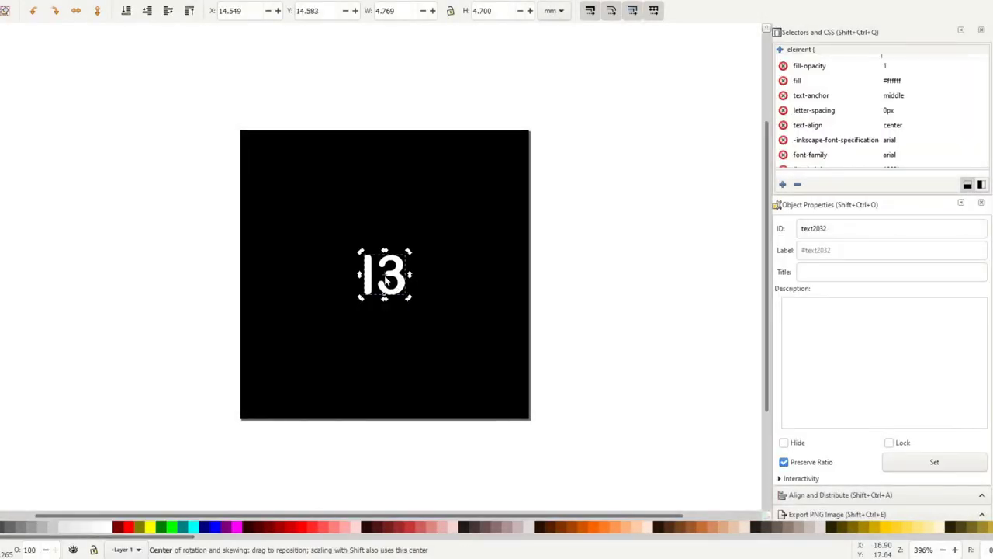
Step: Start retyping the 13 on the black square texture, replacing its digits
key(t)
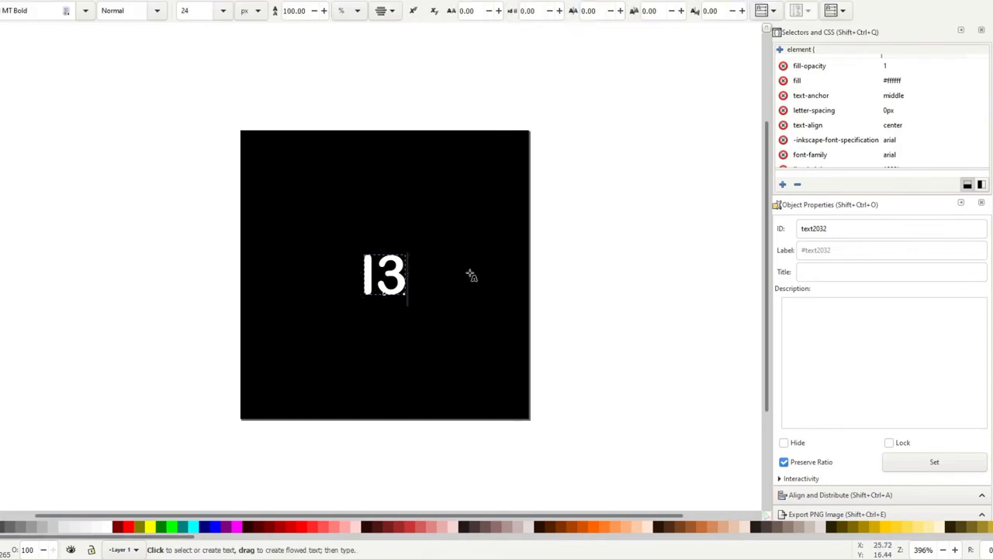
double_click(376, 299)
text(1)
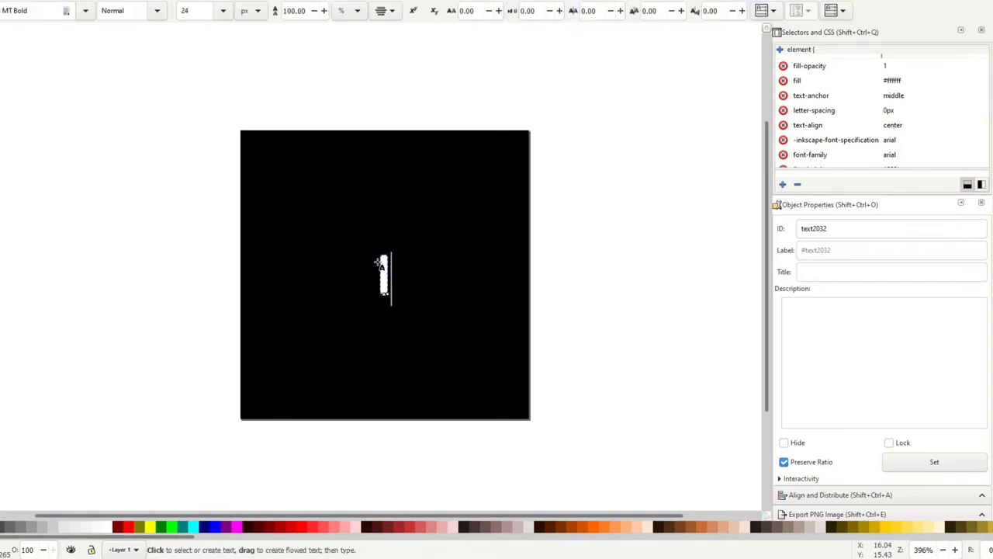
scroll(388, 268, up, 1)
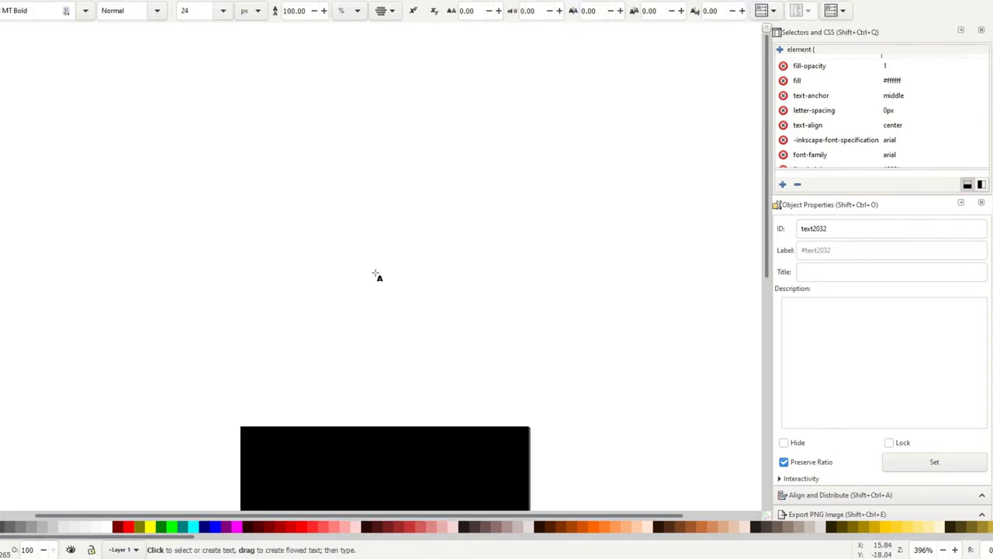
double_click(375, 288)
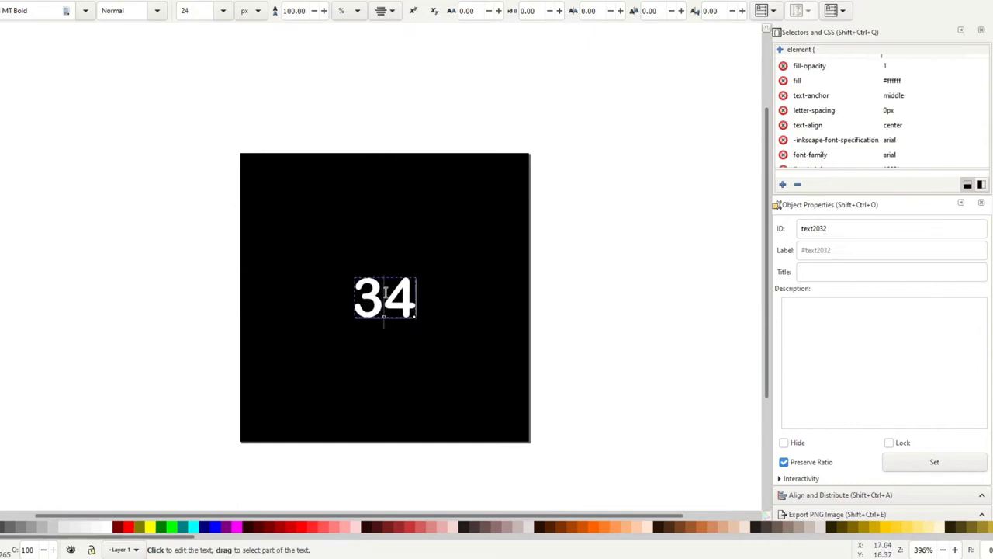
double_click(385, 291)
text(11)
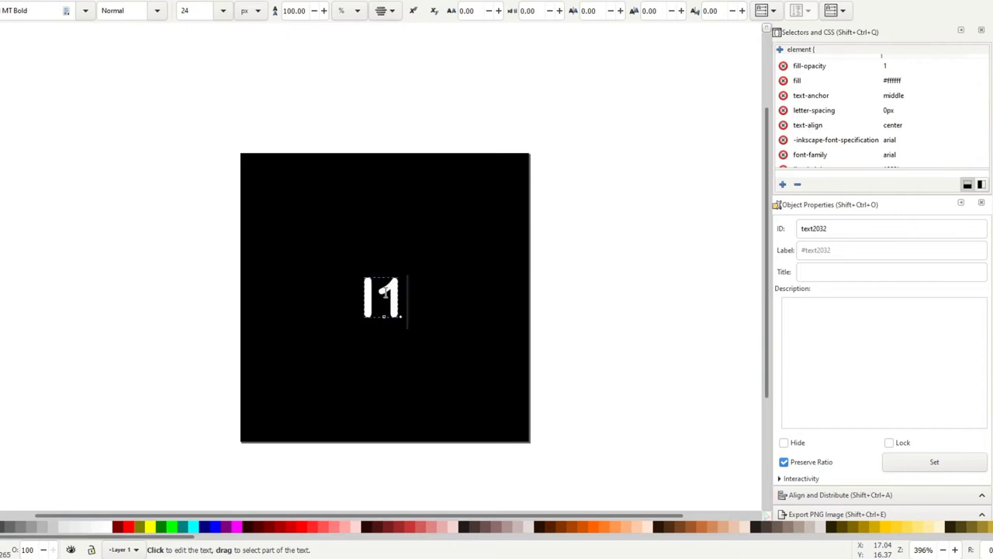
Step: Keep reworking the number text until the texture reads 6
double_click(384, 292)
text(L)
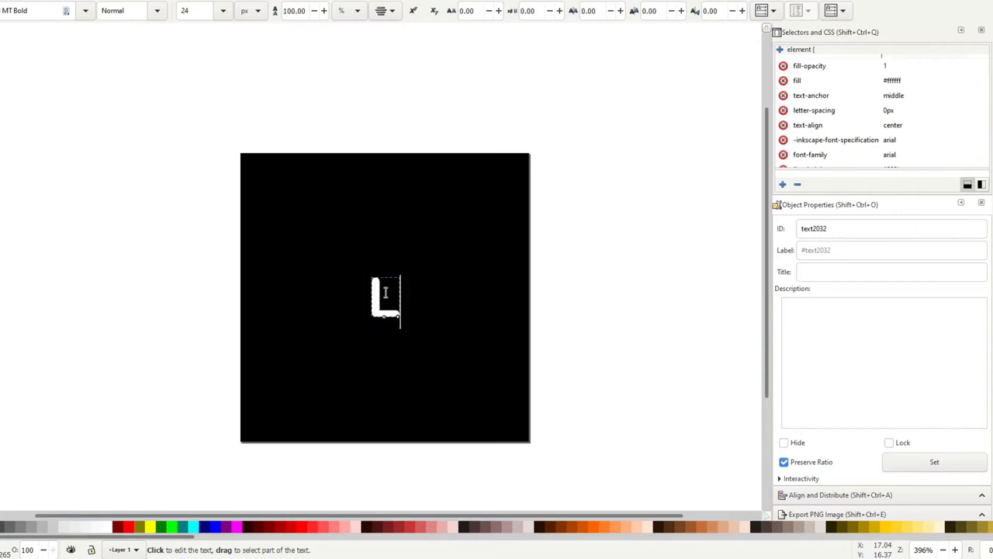
text(2)
drag(385, 291, 359, 297)
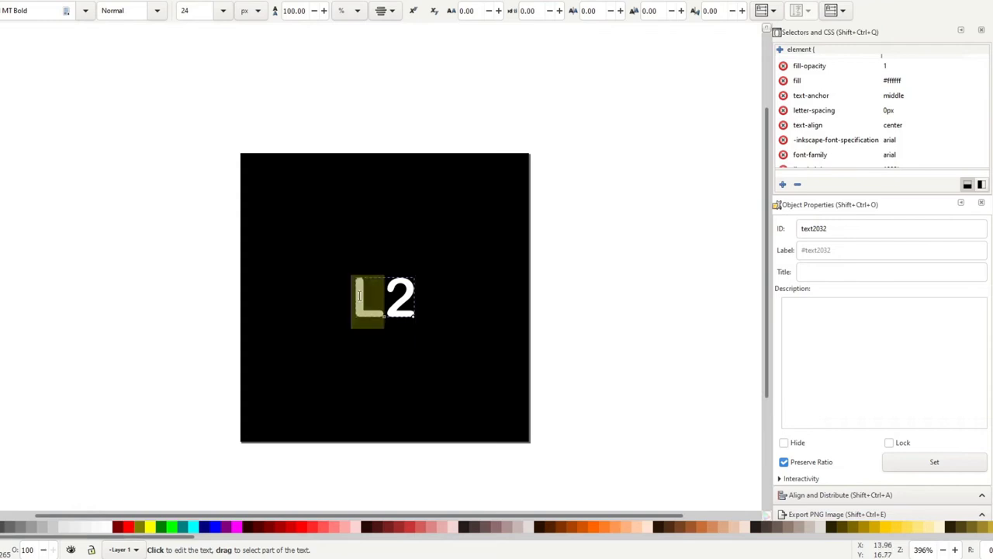
text(l)
key(ctrl+a)
text(l)
click(371, 297)
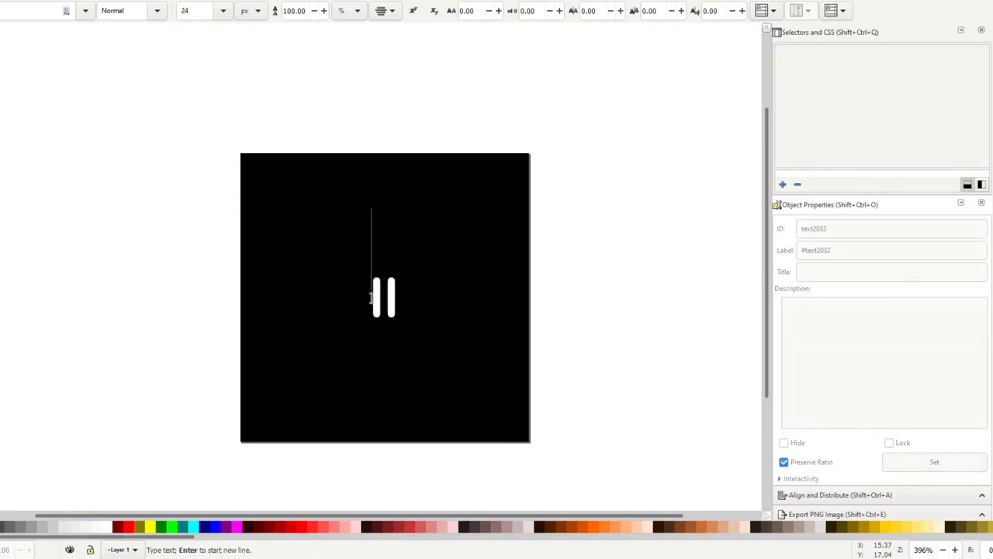
drag(378, 298, 388, 305)
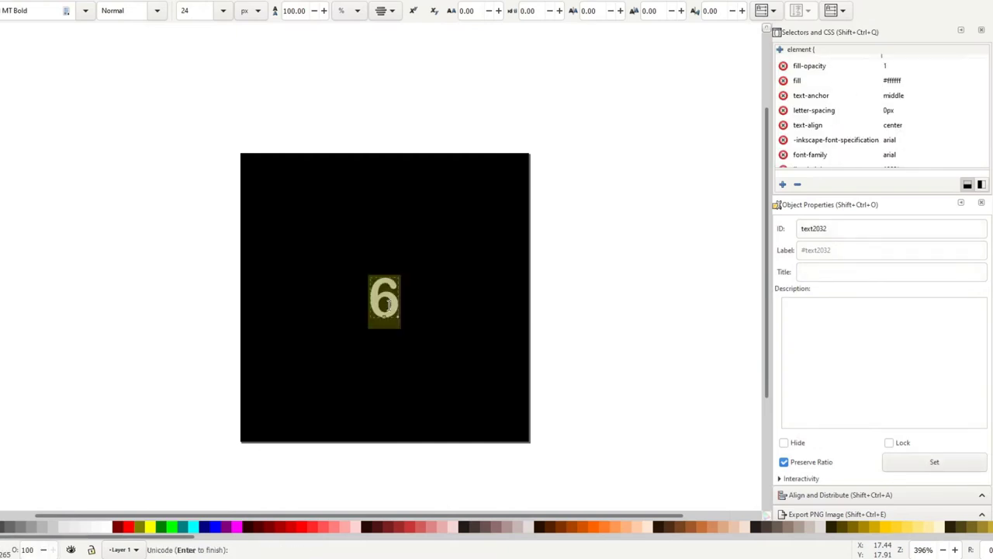
right_click(388, 305)
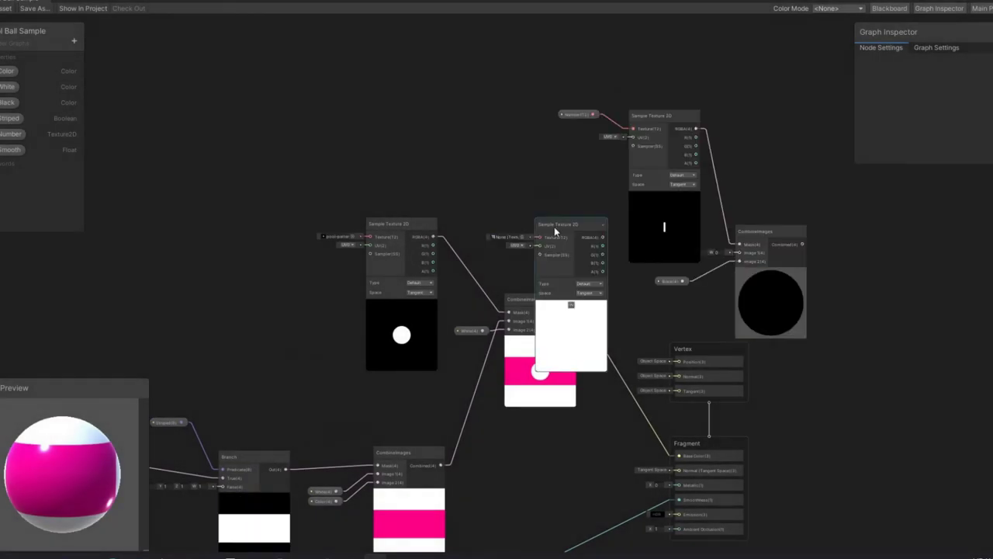
Step: Rearrange the Sample Texture and CombineImages nodes and reset the preview to the 3D ball
drag(663, 109, 593, 114)
drag(729, 247, 711, 228)
right_click(749, 249)
click(773, 205)
click(957, 96)
scroll(799, 282, up, 5)
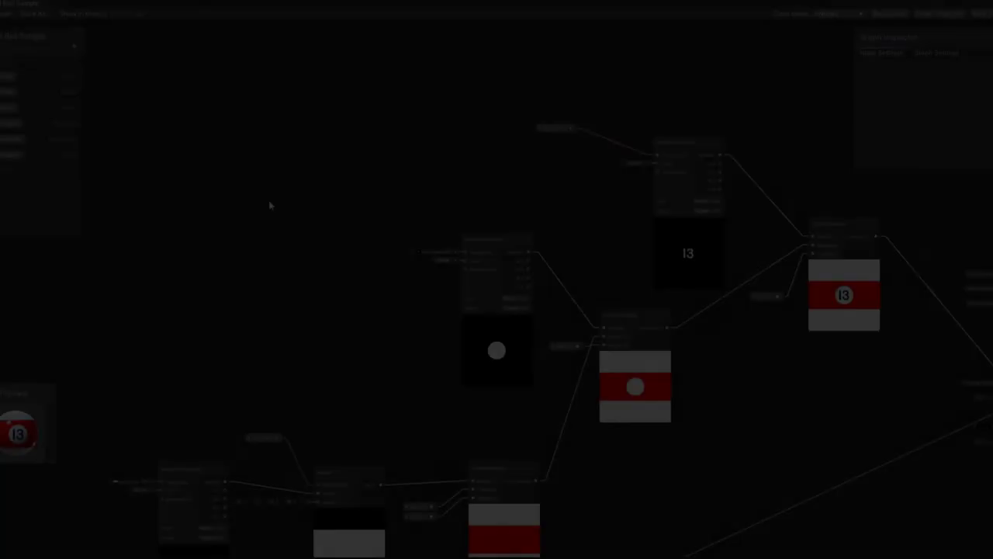
Step: Add a Tiling And Offset node to the ball shader graph
key(space)
text(sample texture)
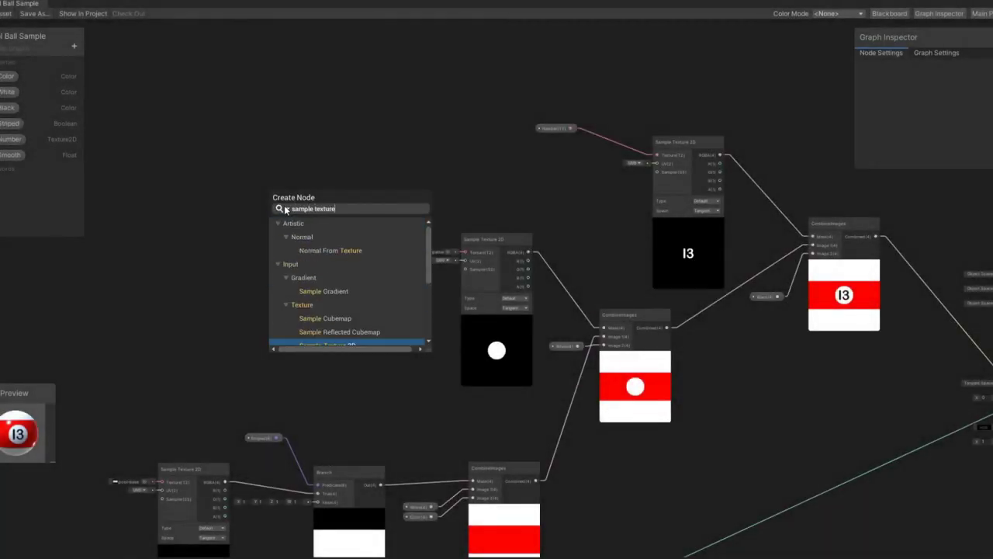
key(ctrl+a)
text(tiling)
key(Return)
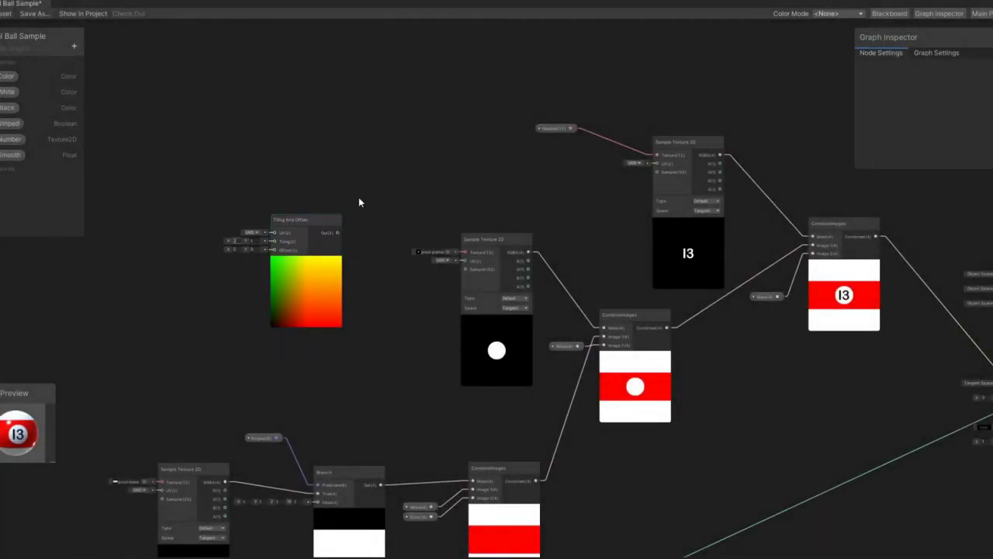
Step: Wire Tiling And Offset's output into the top, middle and bottom Sample Texture UV inputs
drag(337, 232, 457, 202)
drag(672, 165, 658, 164)
drag(306, 213, 355, 322)
drag(96, 459, 96, 460)
middle_drag(290, 364, 228, 379)
drag(293, 200, 417, 227)
scroll(233, 240, down, 2)
click(270, 206)
scroll(522, 345, up, 5)
scroll(536, 353, down, 1)
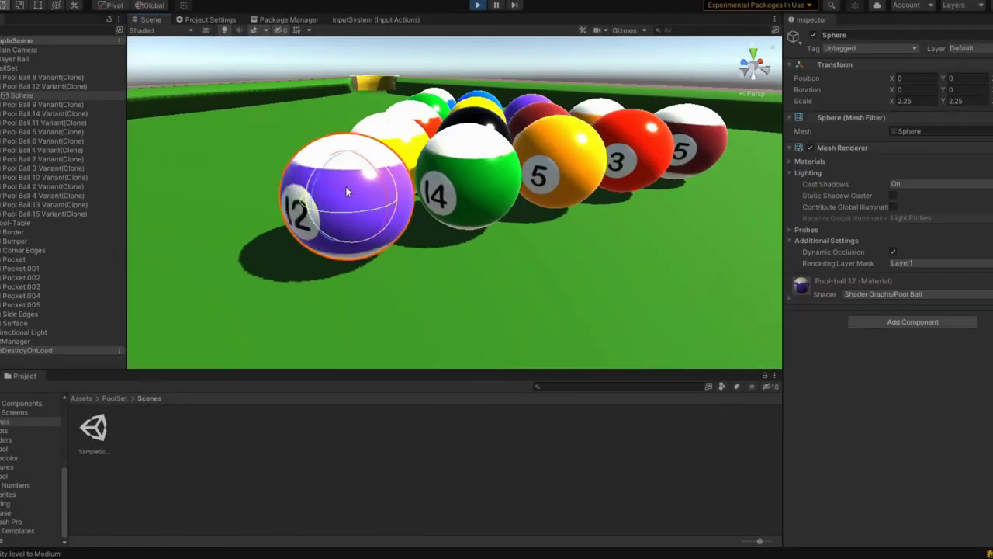
Step: Inspect balls 12 and 14 in the rack, pan the view, then clear the selection
click(466, 198)
click(558, 166)
middle_drag(584, 138, 590, 156)
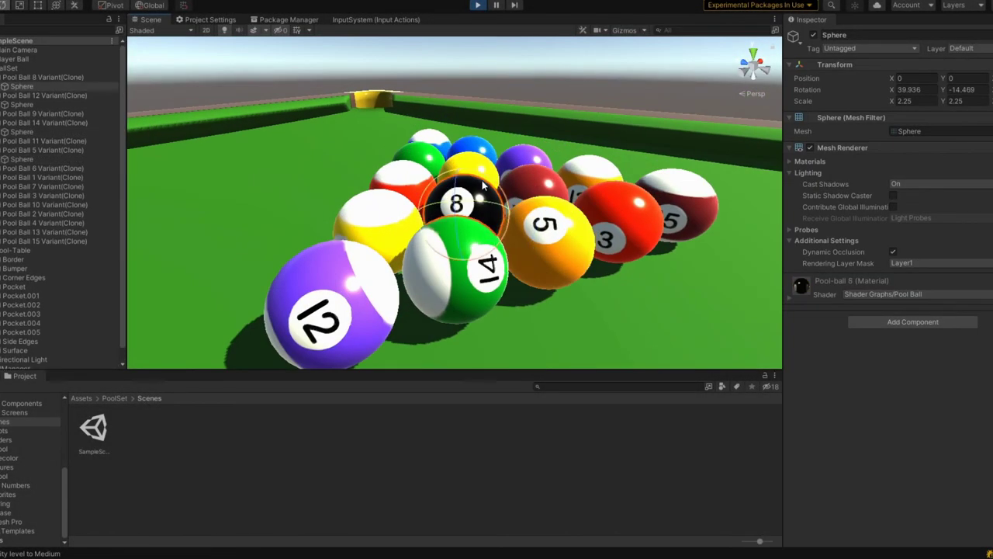
click(605, 129)
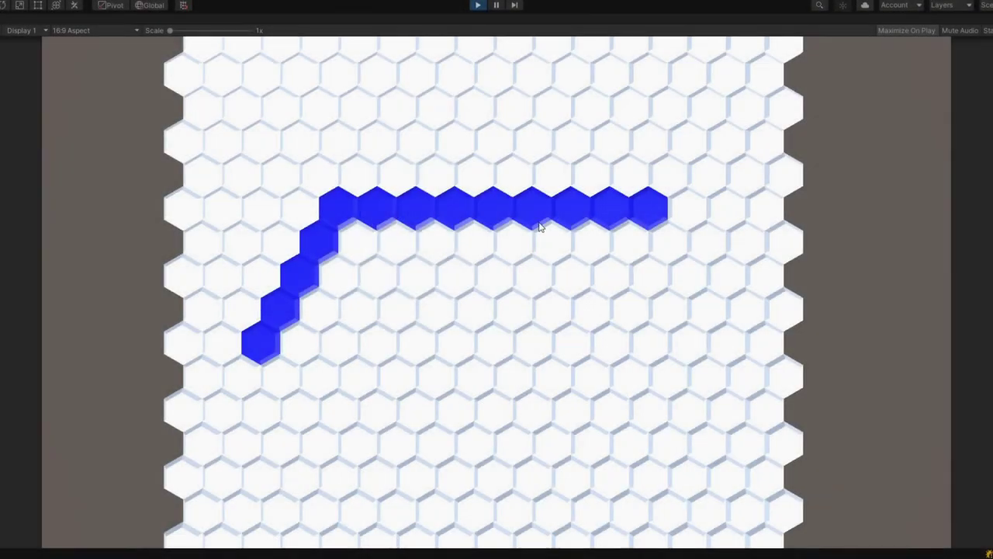
Step: Place the red target hex above the blue wall, then move it to start a new search
click(446, 171)
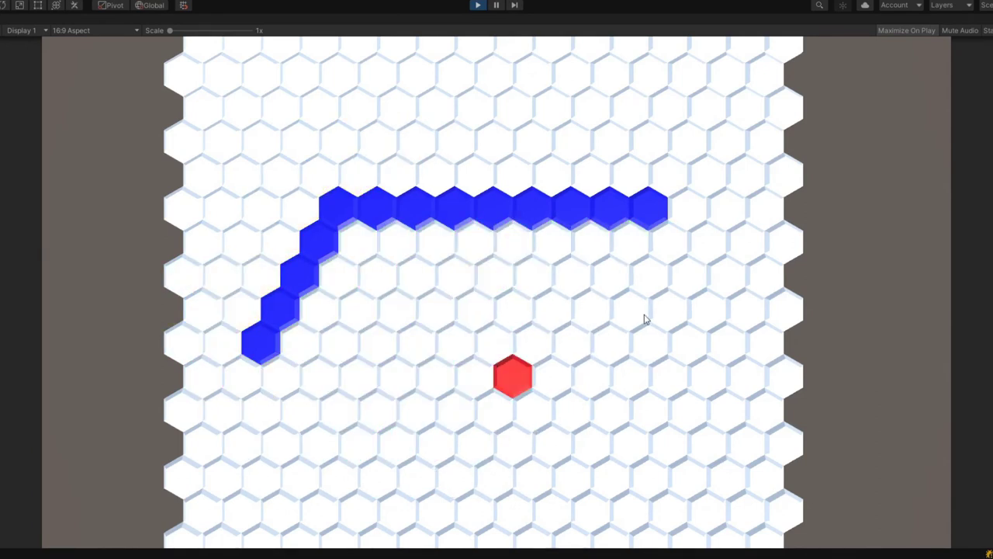
click(648, 278)
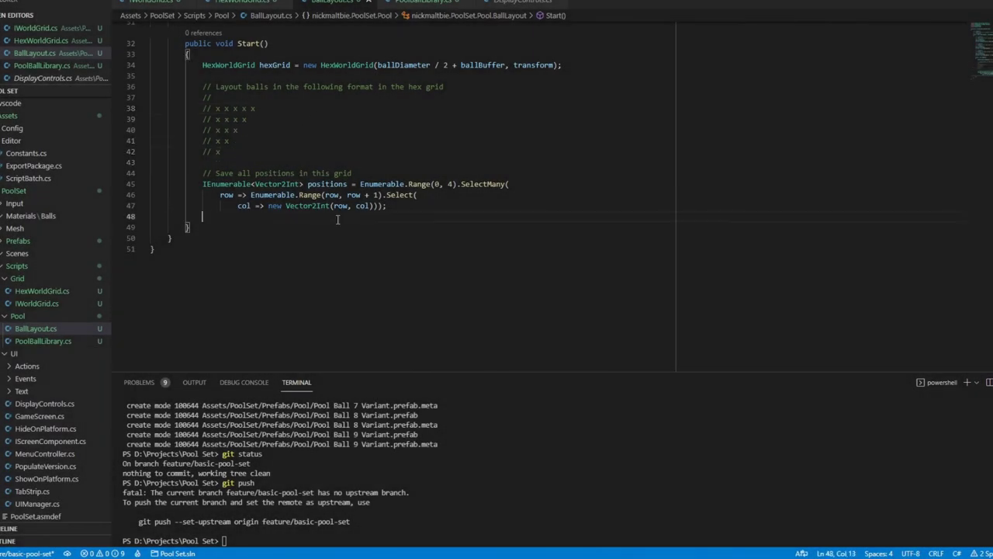
Step: Add code removing each ball's position from the positions list with positions.Remove
click(565, 226)
key(Return)
text(positions.Remove(new Vector2Int(1, 1));)
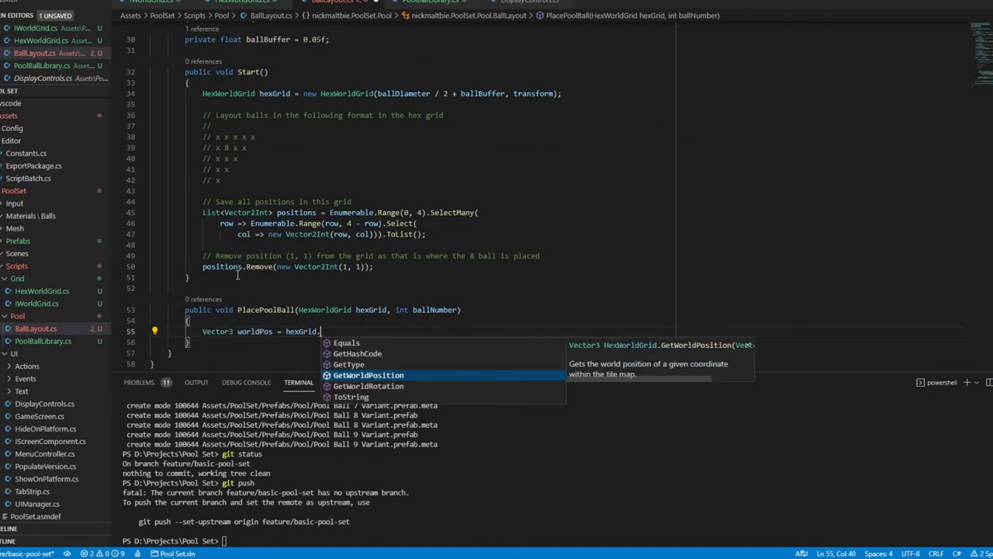
key(Tab)
text(()
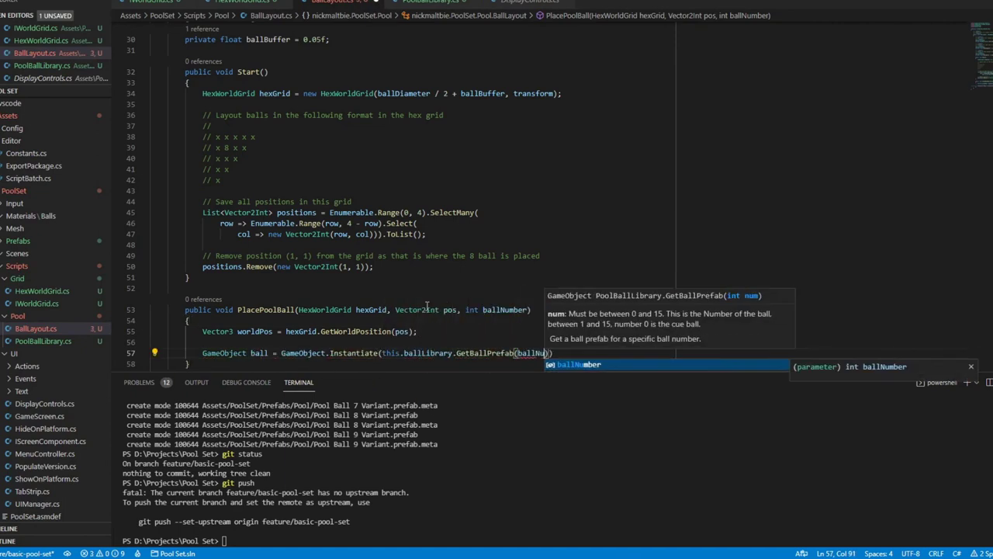
text(ber));)
scroll(553, 305, down, 3)
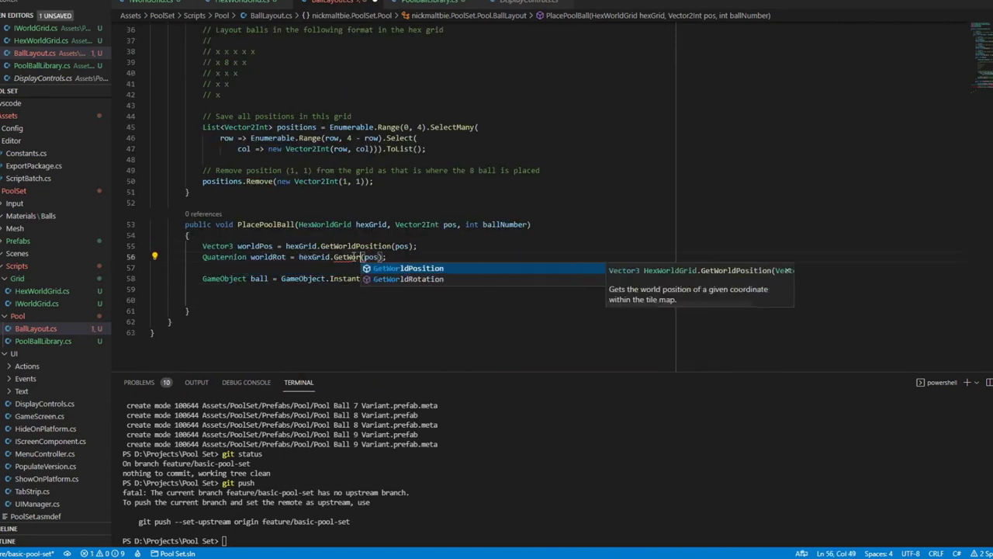
key(Tab)
text((pos);)
Step: Call PlacePoolBall(hexGrid, new Vector2Int(1, 1), 8) to place the 8 ball
text(PlacePoolBall()
text(hexGrid, new Vector2Int(1, 1), 8);)
key(Return)
text(//)
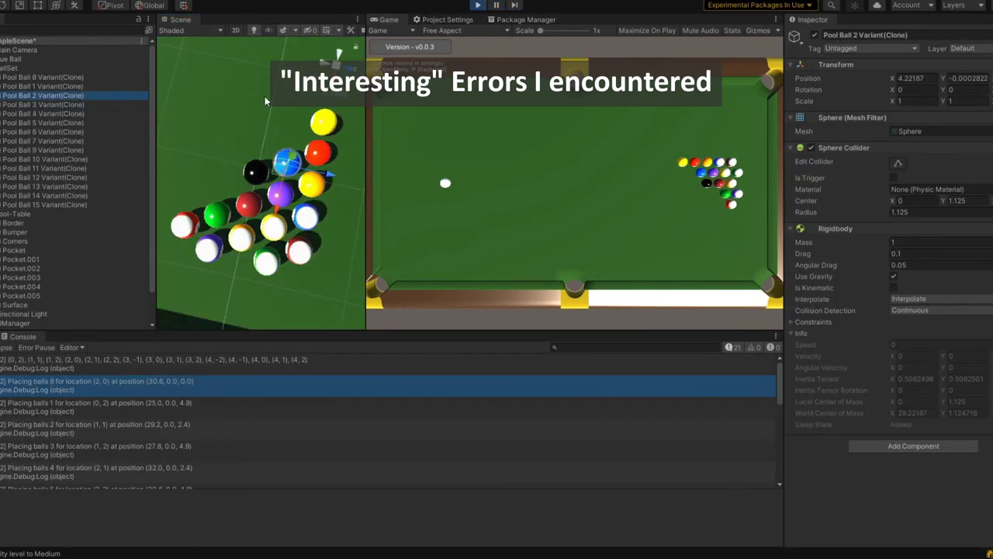
Step: Step through the spawned ball clones in the Hierarchy, then open the in-game menu with P
key(Down)
key(Down)
key(Down)
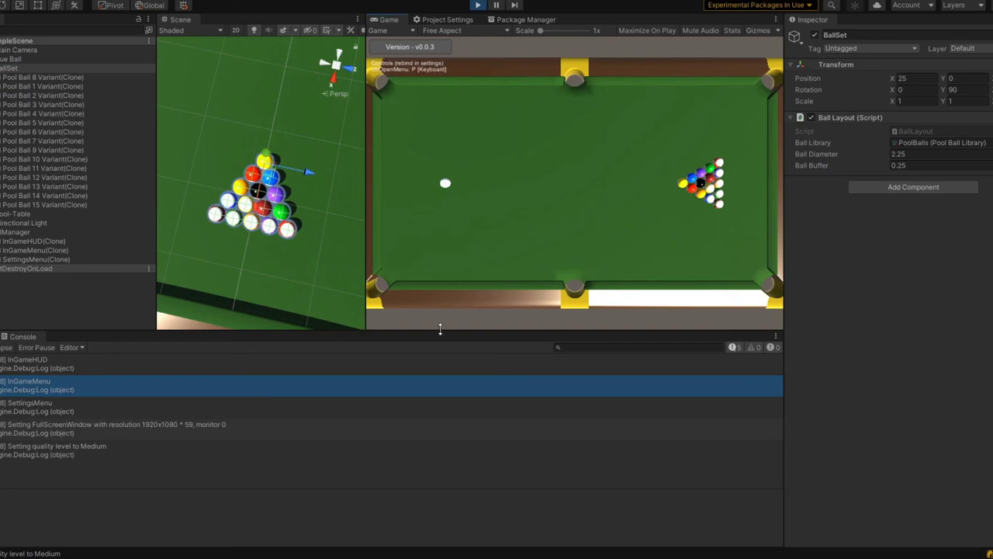
key(p)
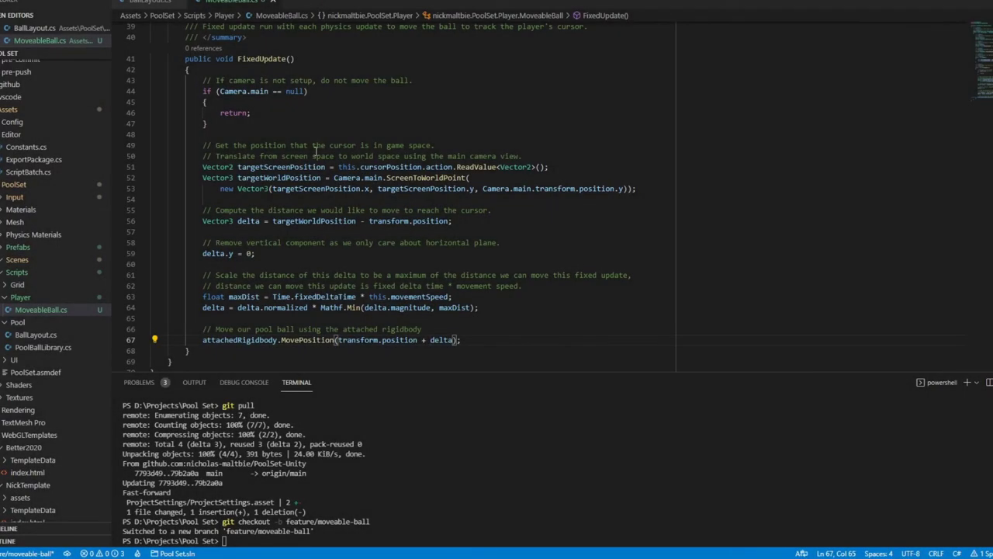
Step: Scroll through MoveableBall.cs to review its cursorPosition and movementSpeed fields, Awake and FixedUpdate
scroll(324, 233, up, 15)
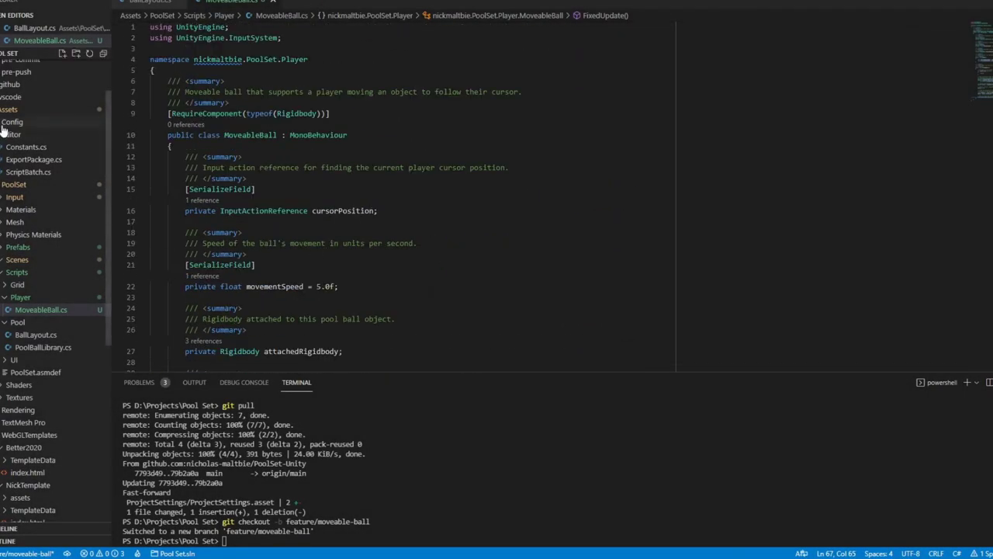
scroll(306, 236, down, 6)
scroll(323, 248, up, 4)
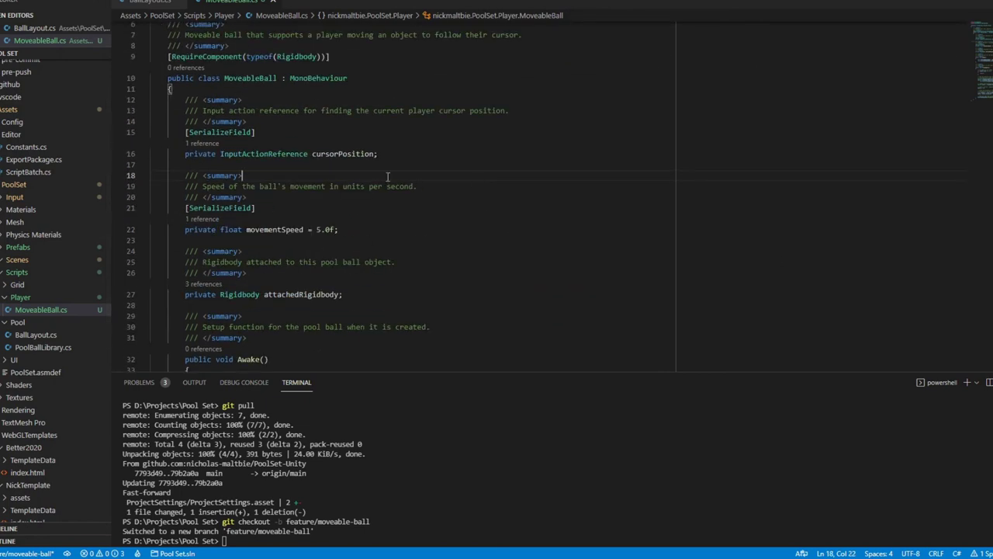
scroll(344, 196, down, 10)
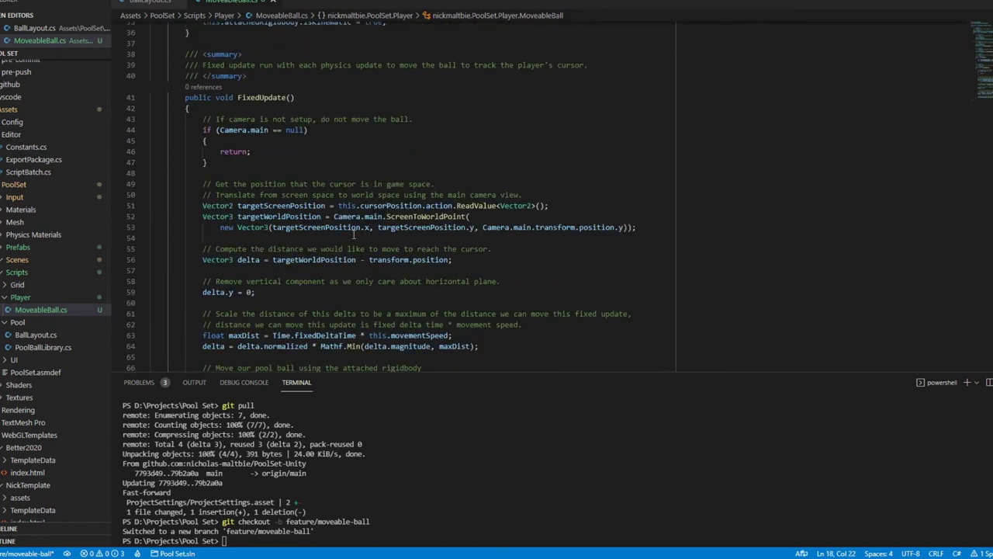
scroll(354, 234, up, 5)
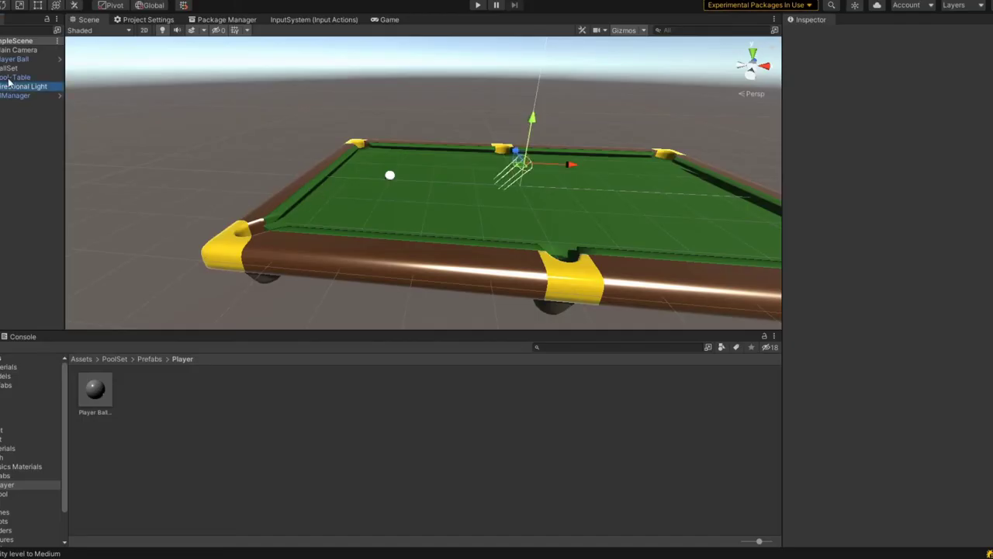
Step: Inspect the Pool-Table, UIManager, BallSet and Player Ball objects, reviewing the Player Ball's Rigidbody and Moveable Ball components
click(11, 77)
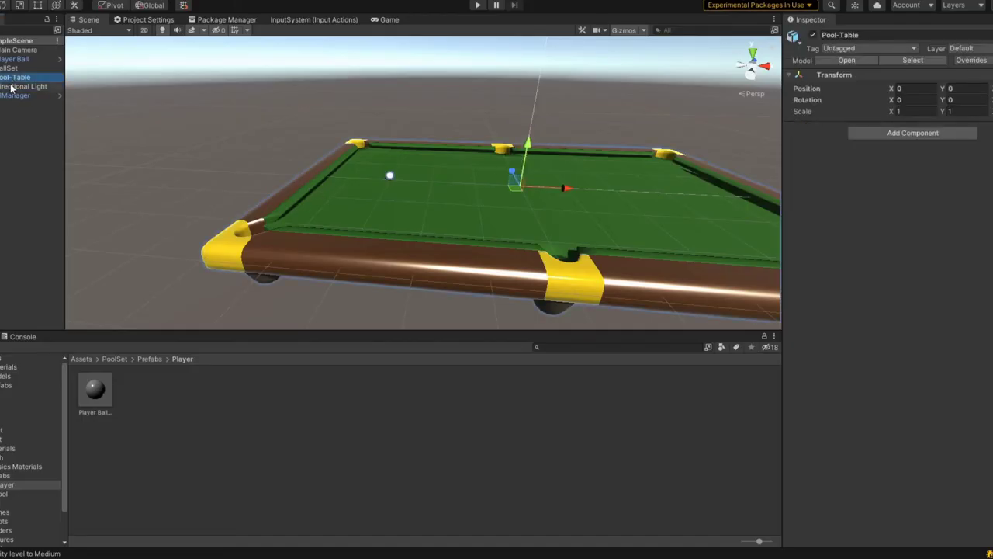
click(14, 95)
click(10, 68)
click(14, 59)
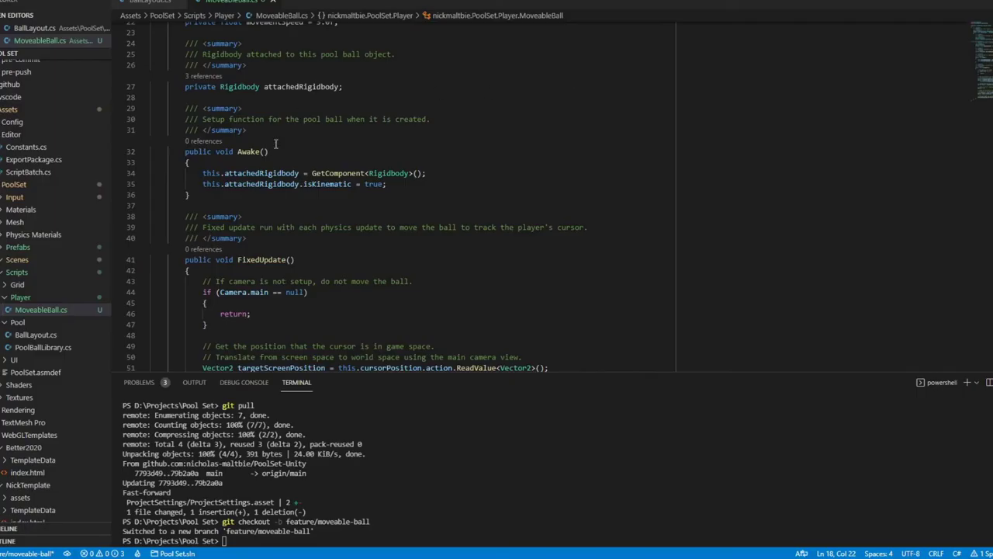
scroll(312, 205, down, 8)
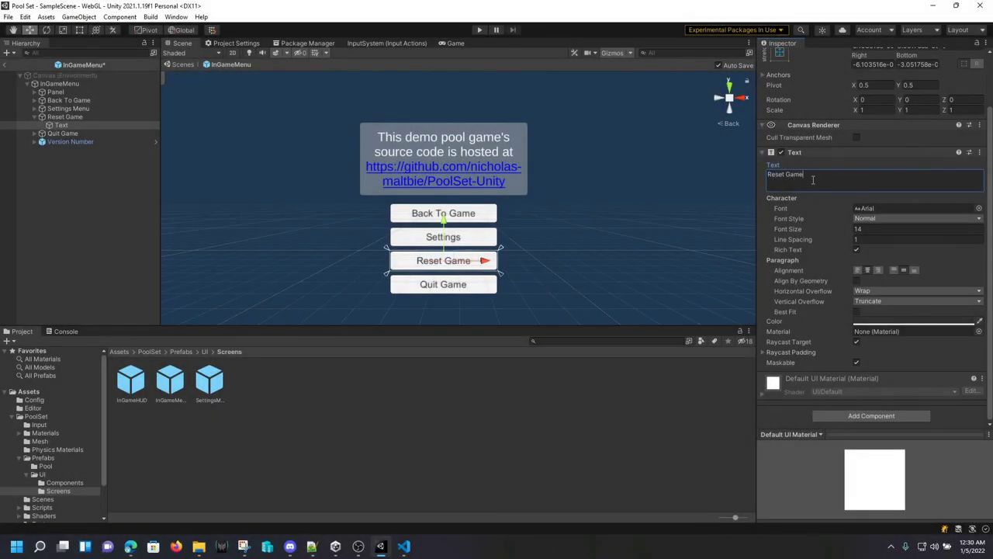
scroll(836, 292, up, 2)
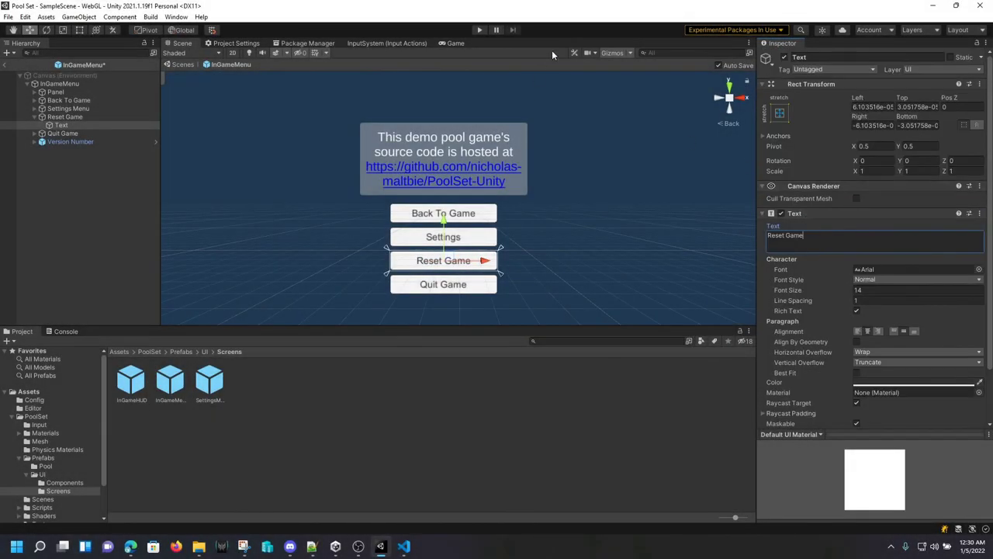
Step: Select the Reset Game button in the InGameMenu prefab, collapse it, and select Quit Game
click(54, 116)
click(35, 116)
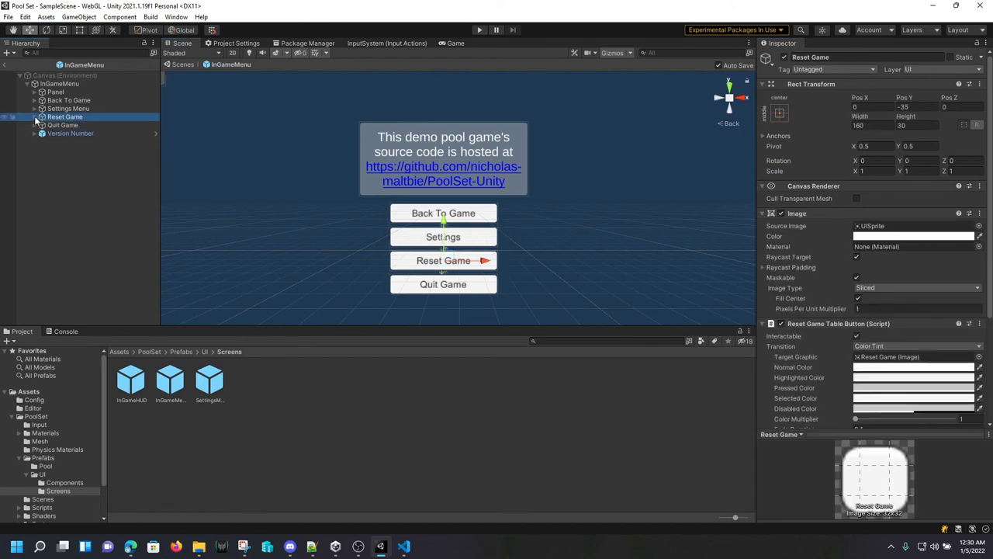
click(62, 125)
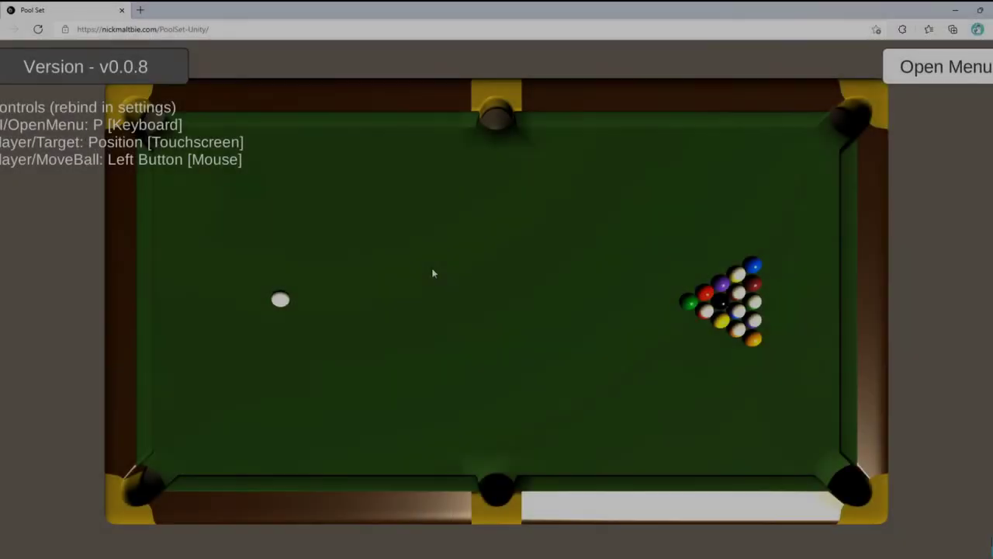
Step: Rebind Open Menu to Q and Move Ball to F in the Controls settings
key(p)
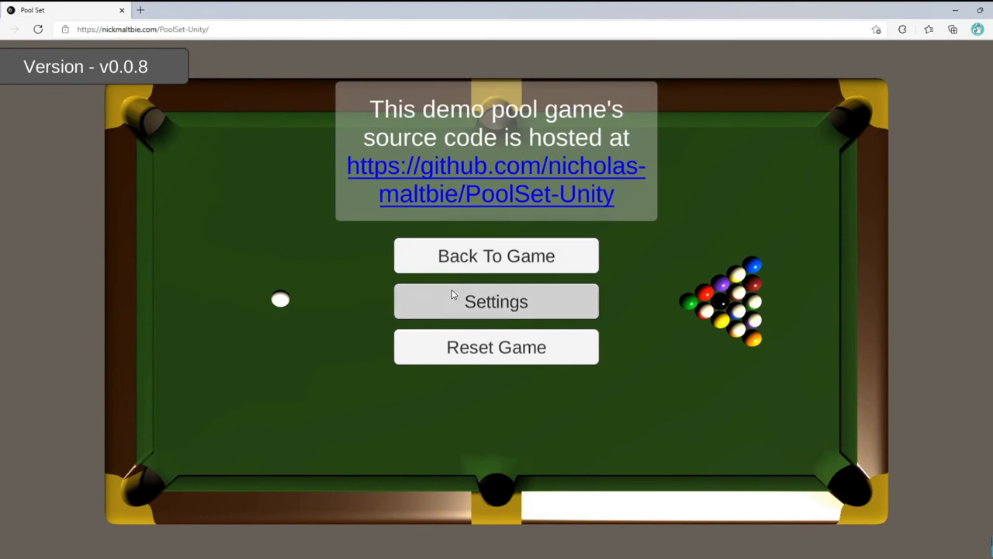
click(452, 291)
click(248, 103)
click(547, 169)
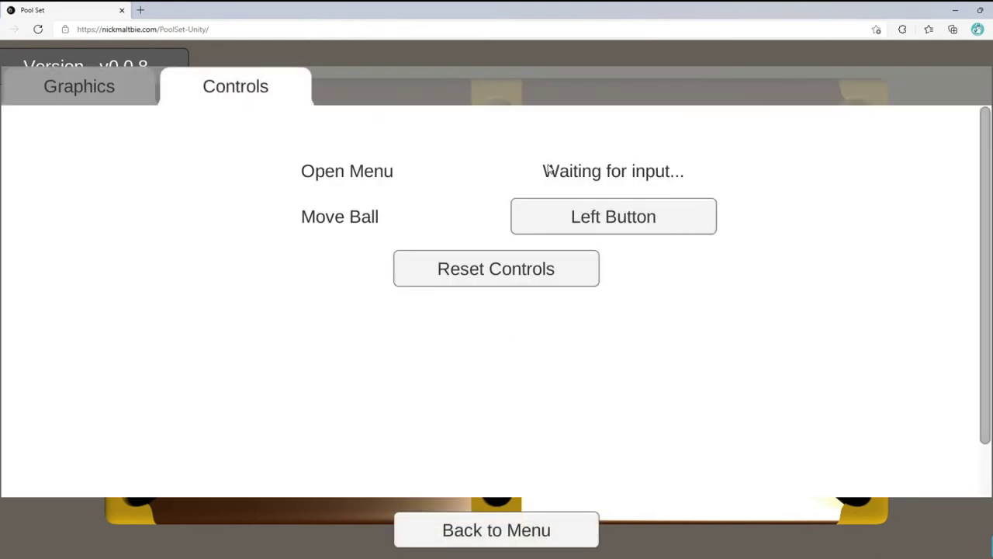
key(q)
click(557, 217)
key(f)
Step: Return to the game and test that Q now opens the pause menu
click(514, 528)
click(467, 254)
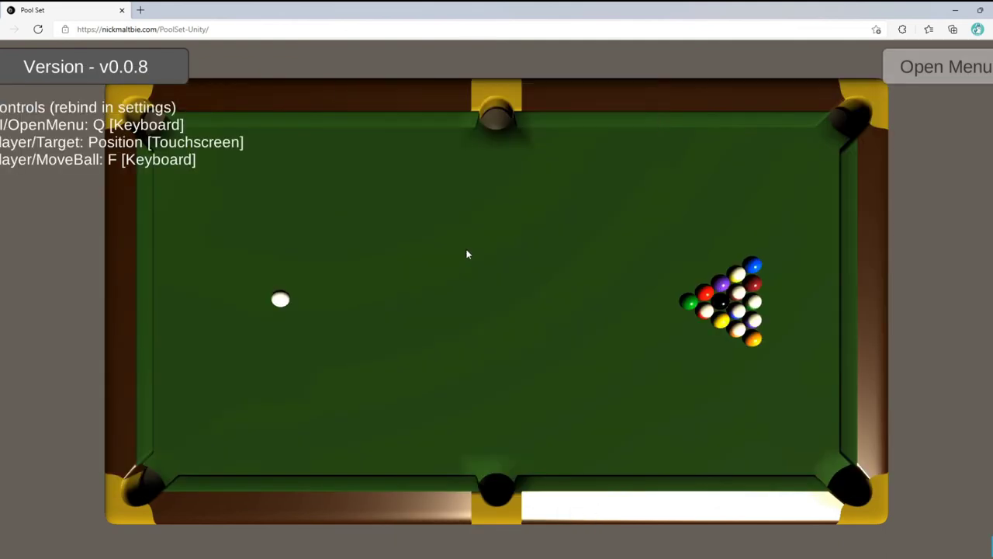
key(q)
key(q)
click(651, 322)
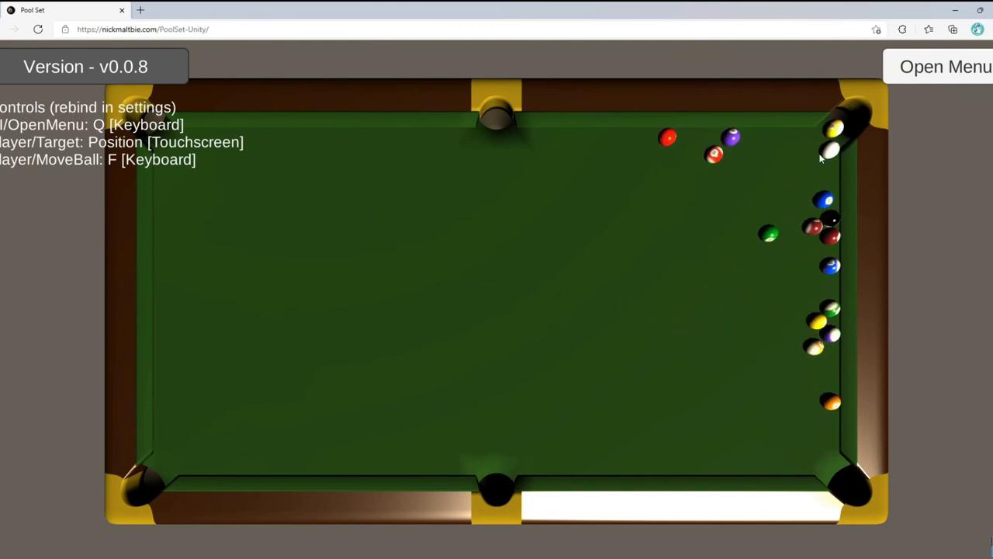
key(q)
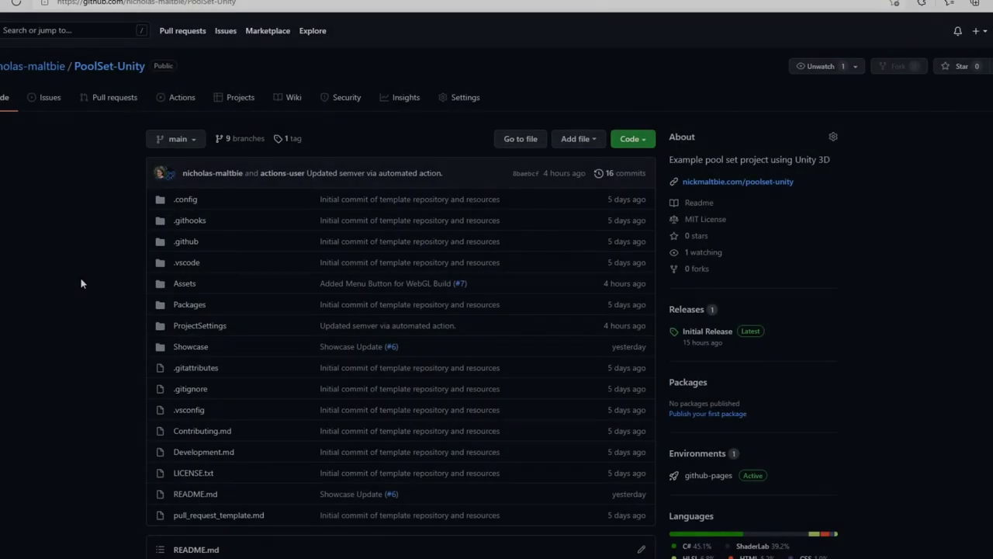
Step: Scroll through the PoolSet-Unity README, then shoot the cue ball up-left into the balls in the demo
middle_click(106, 158)
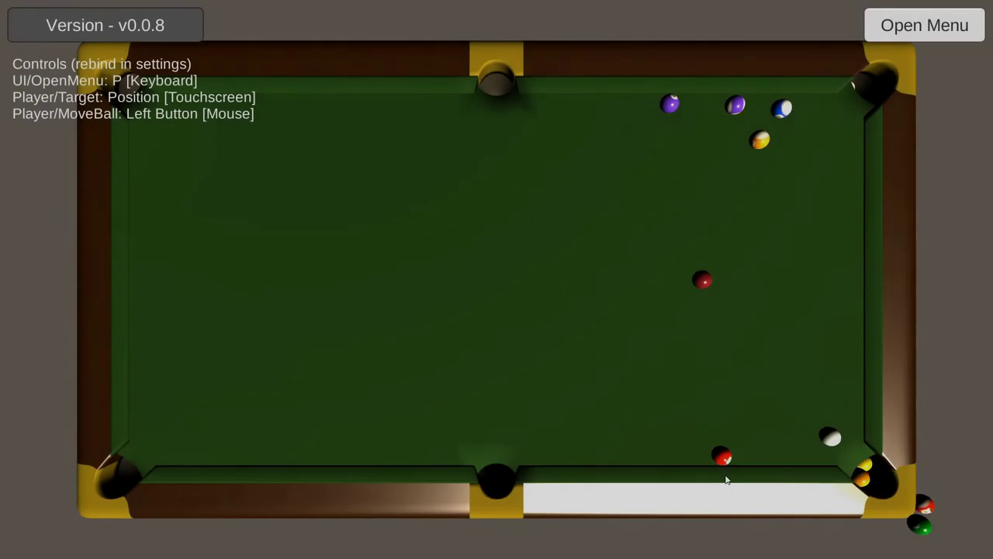
drag(727, 480, 626, 107)
Step: Reset the game from the pause menu to re-rack the balls, then resume play
key(p)
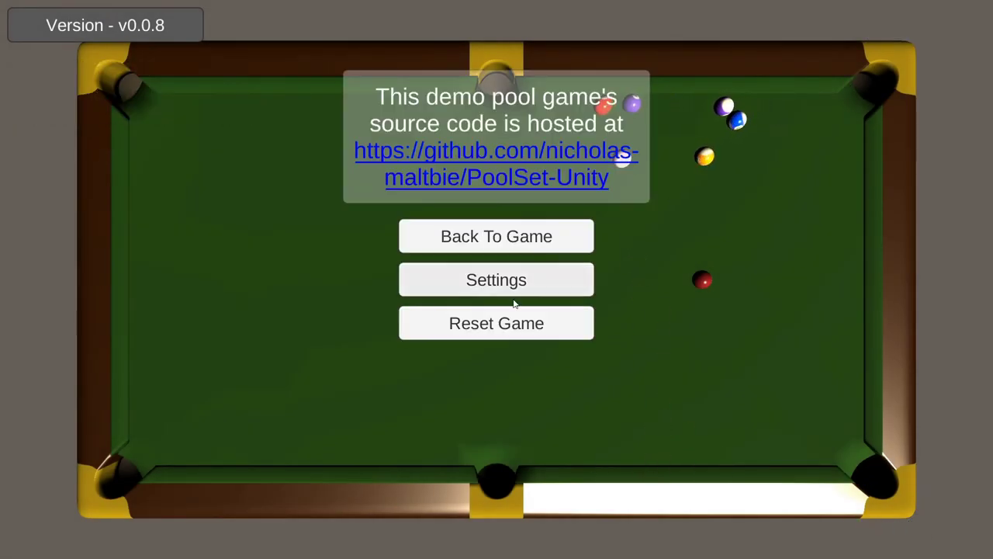
click(473, 322)
click(450, 236)
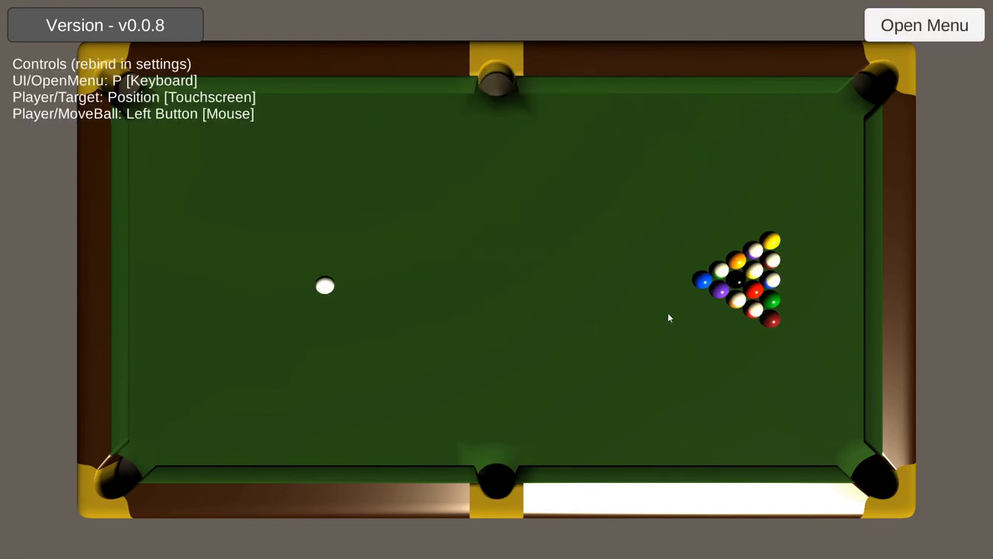
Step: Break the rack with a series of cue-ball shots, scattering the balls around the cushions
drag(669, 318, 720, 328)
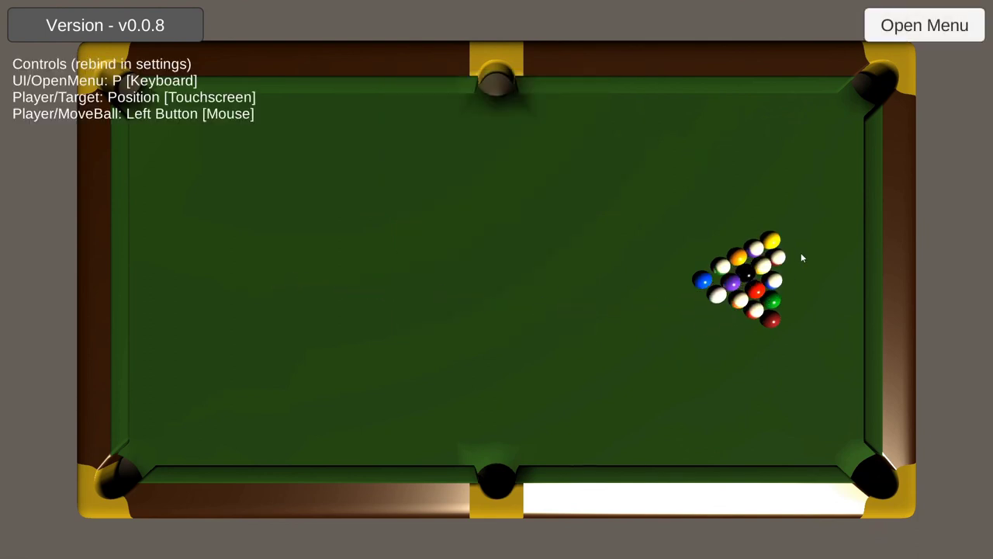
drag(756, 133, 875, 126)
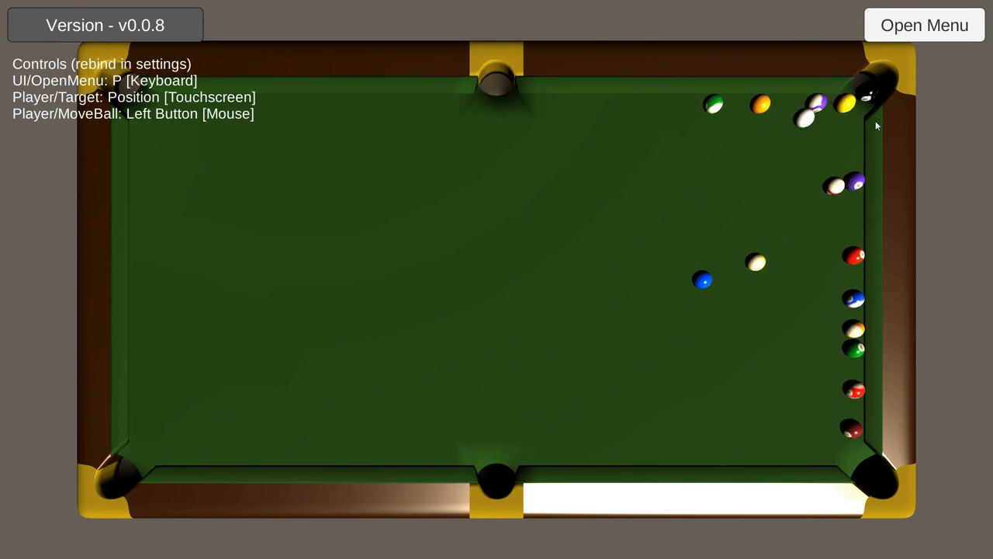
drag(894, 242, 861, 395)
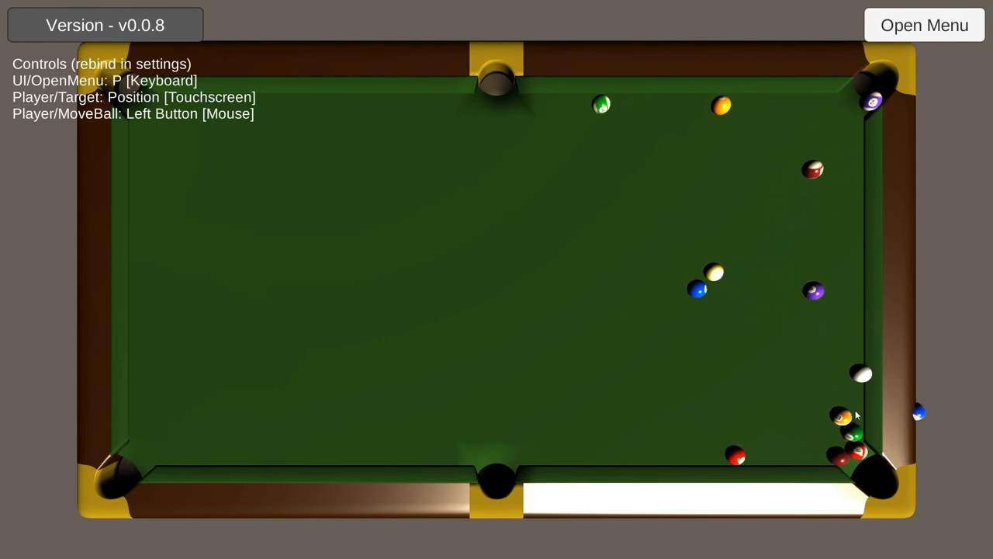
drag(807, 423, 741, 445)
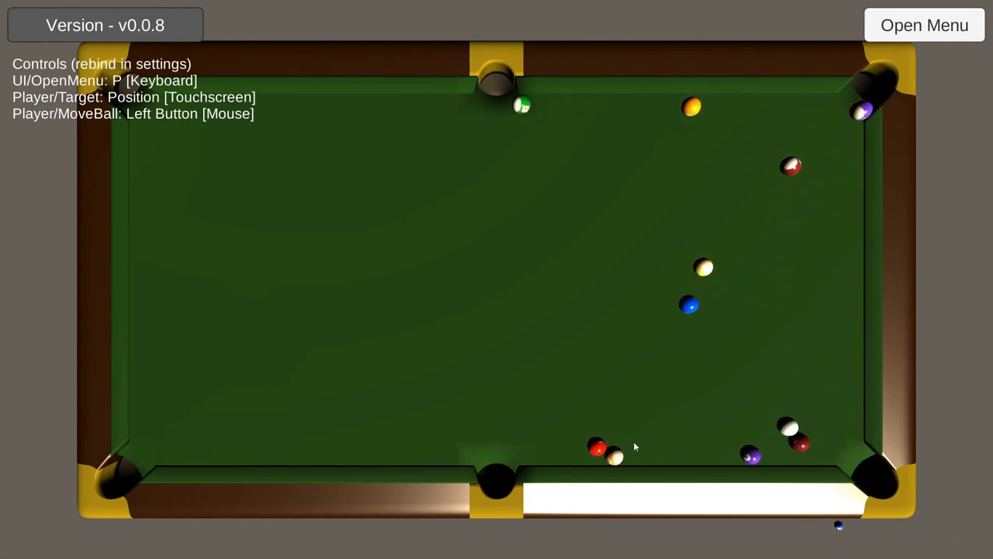
drag(489, 457, 293, 463)
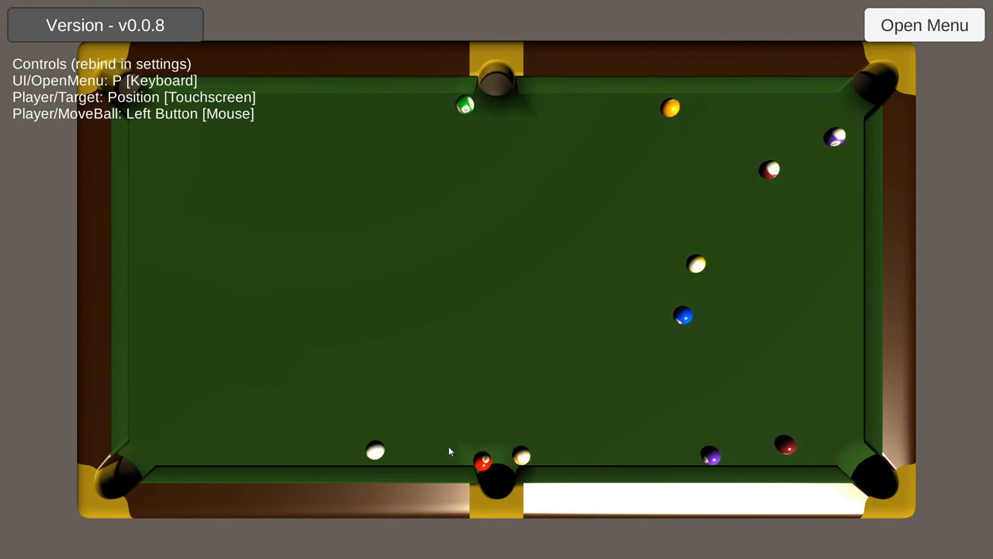